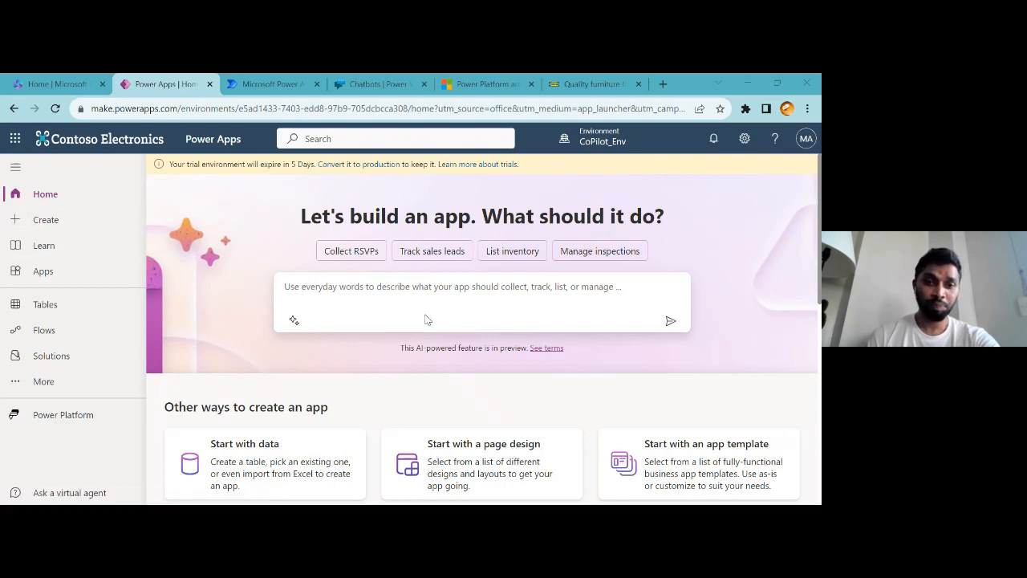
# Check which environment is selected for building apps
pyautogui.scroll(-3, 427, 323)
pyautogui.scroll(3, 325, 321)
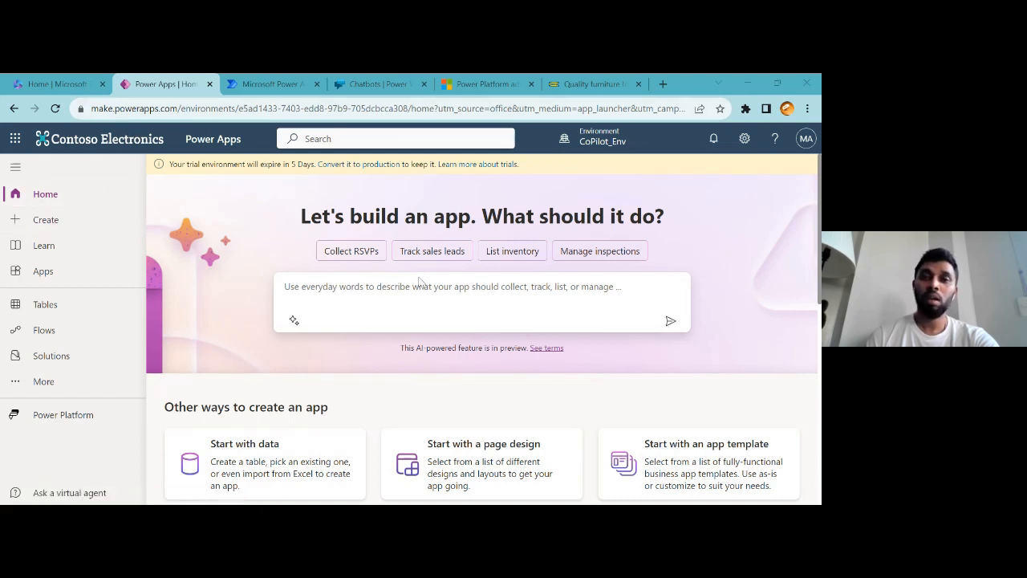
pyautogui.click(606, 143)
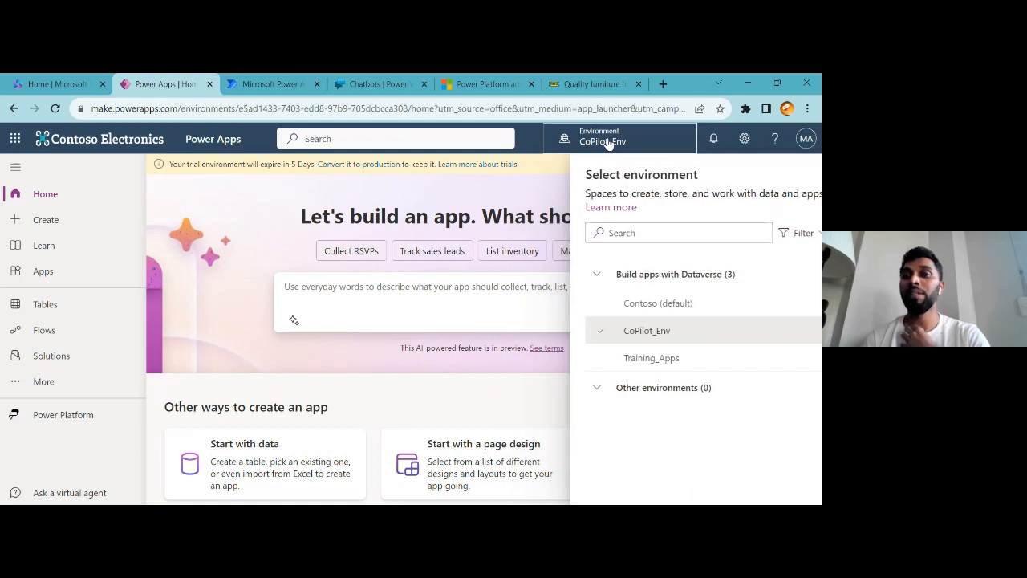
pyautogui.click(625, 132)
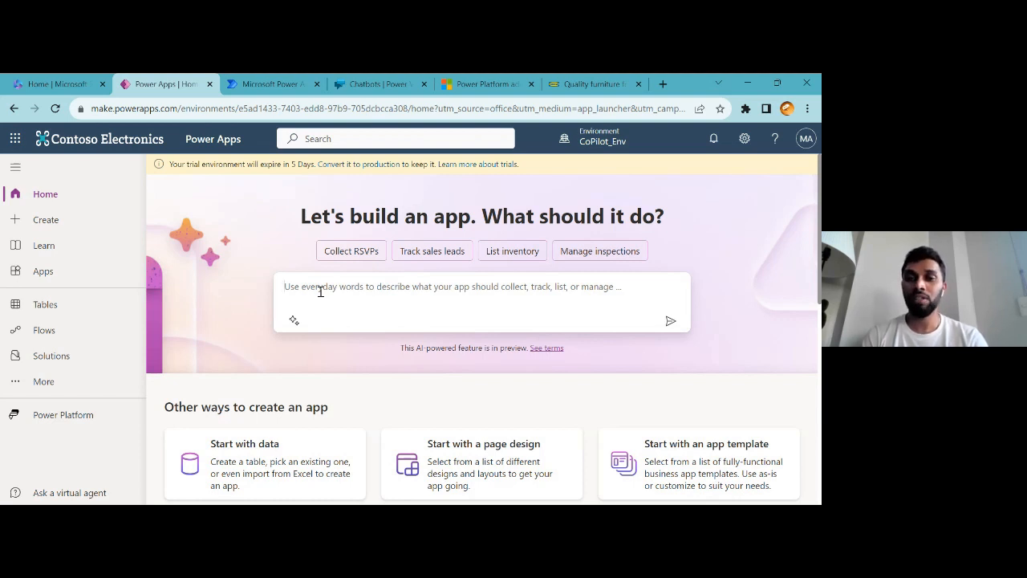
# Ask Copilot to build an app that will "Track the fitness goals"
pyautogui.write('Track the fitness goals')
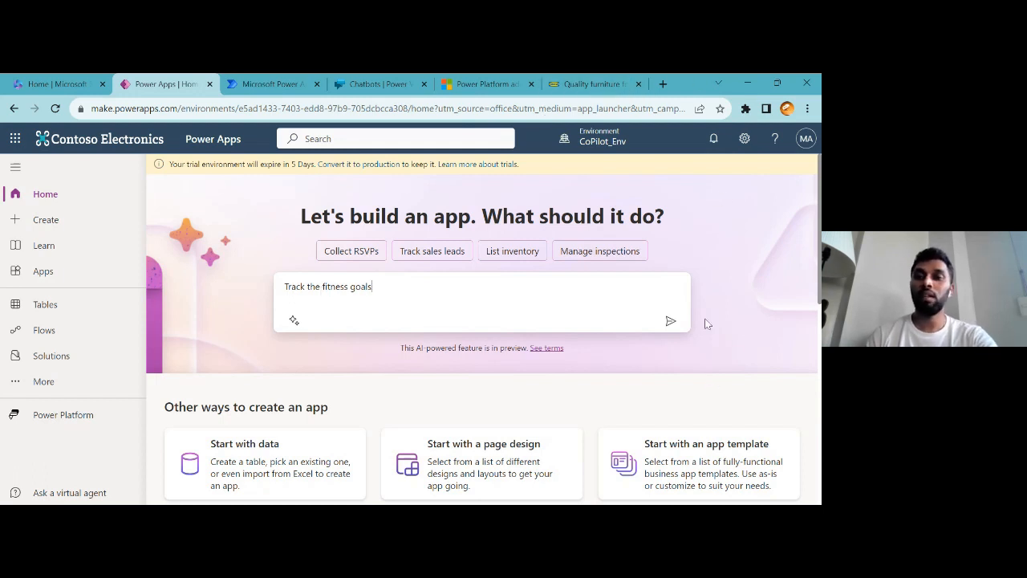
pyautogui.click(671, 321)
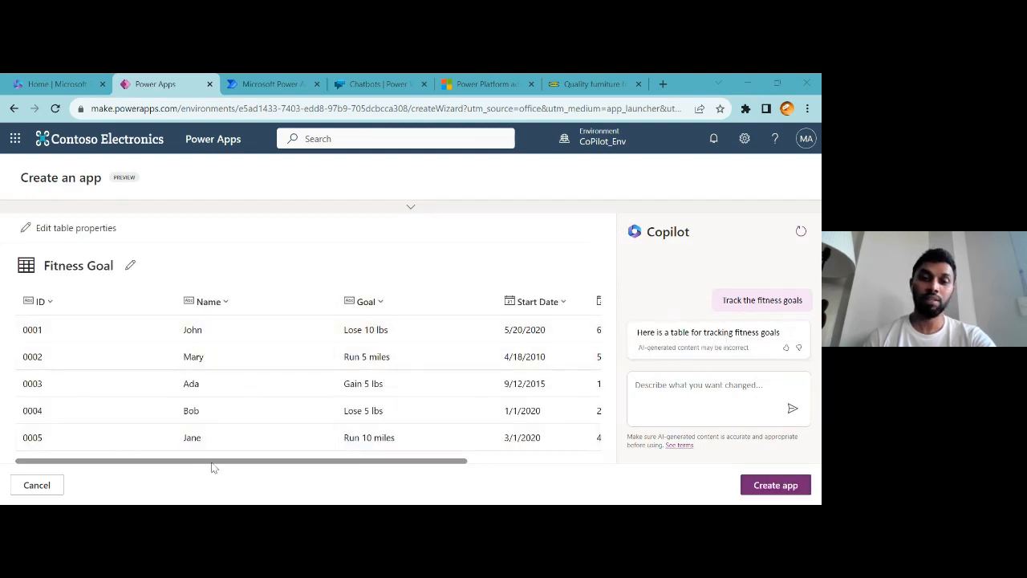
# Scroll through the columns of the generated Fitness Goal table
pyautogui.moveTo(252, 464); pyautogui.dragTo(145, 495)
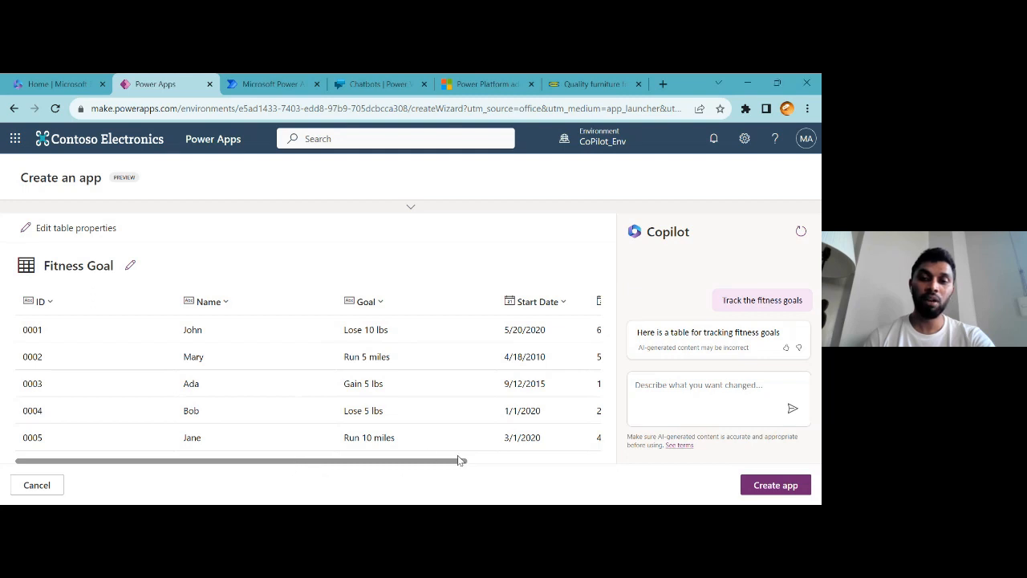
pyautogui.click(659, 378)
pyautogui.click(474, 217)
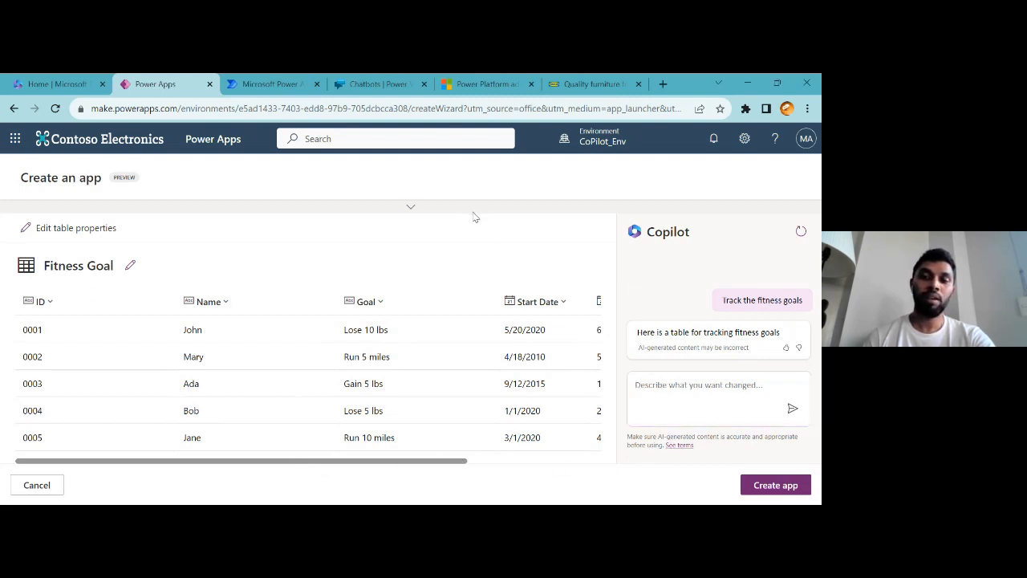
pyautogui.moveTo(312, 462); pyautogui.dragTo(468, 469)
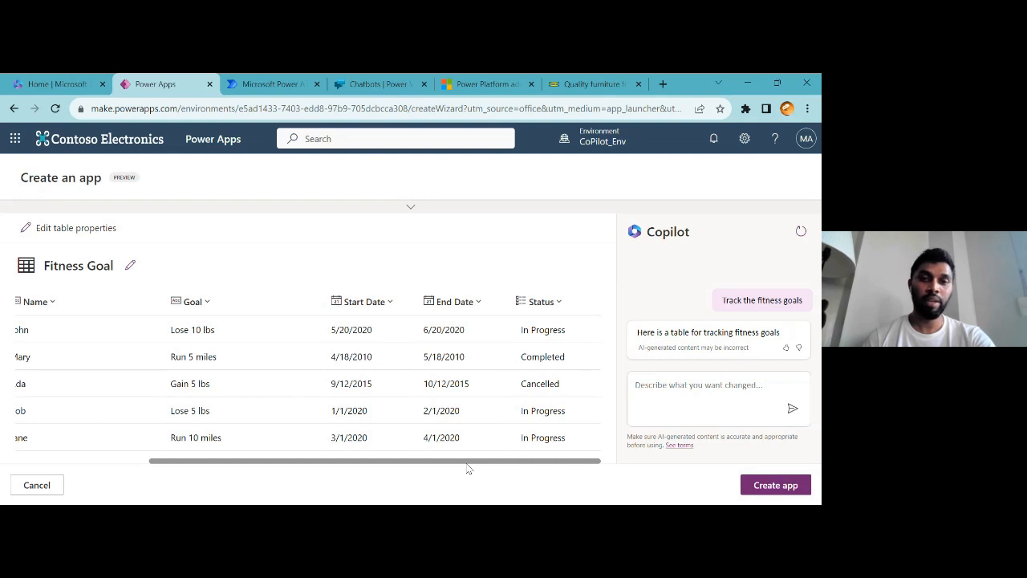
pyautogui.moveTo(201, 478); pyautogui.dragTo(48, 482)
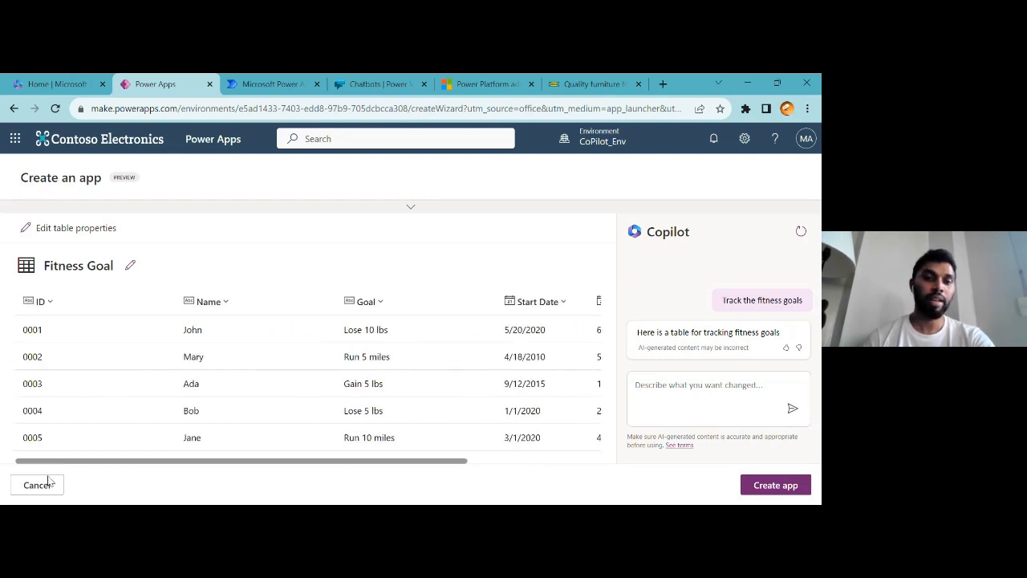
pyautogui.moveTo(305, 458); pyautogui.dragTo(615, 447)
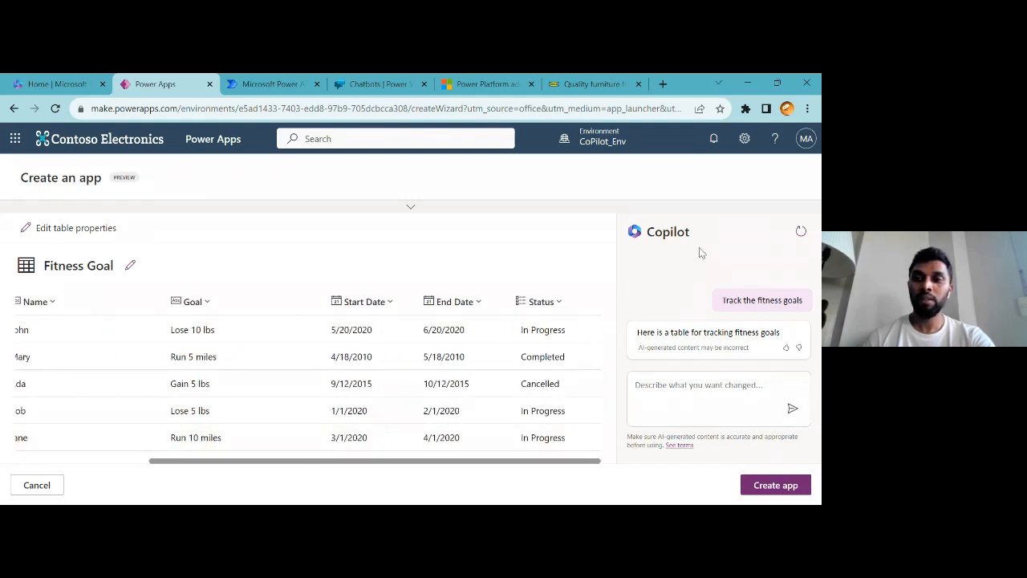
# Ask Copilot to add a location column to the table with "Add location"
pyautogui.click(670, 394)
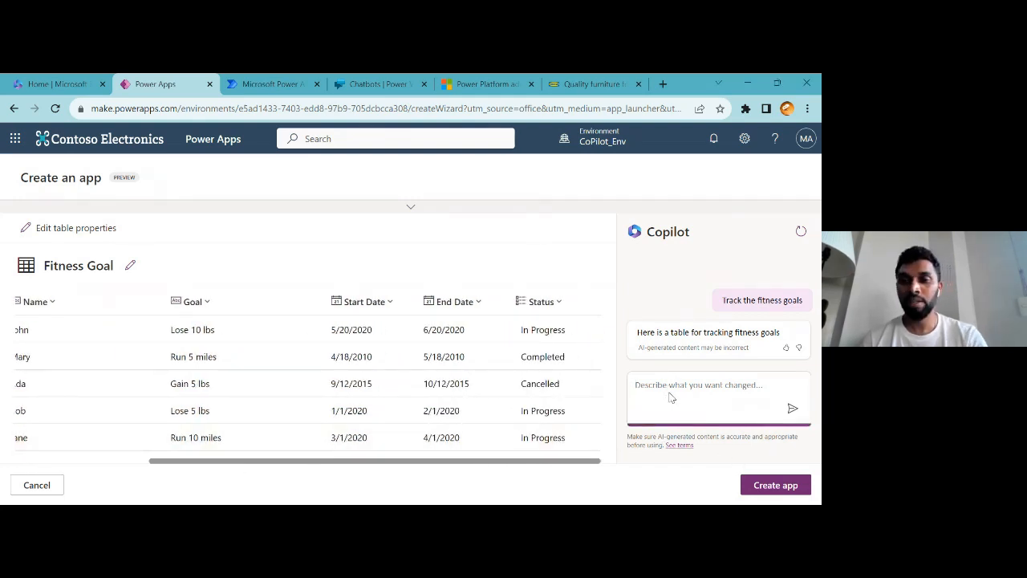
pyautogui.write('Add lo')
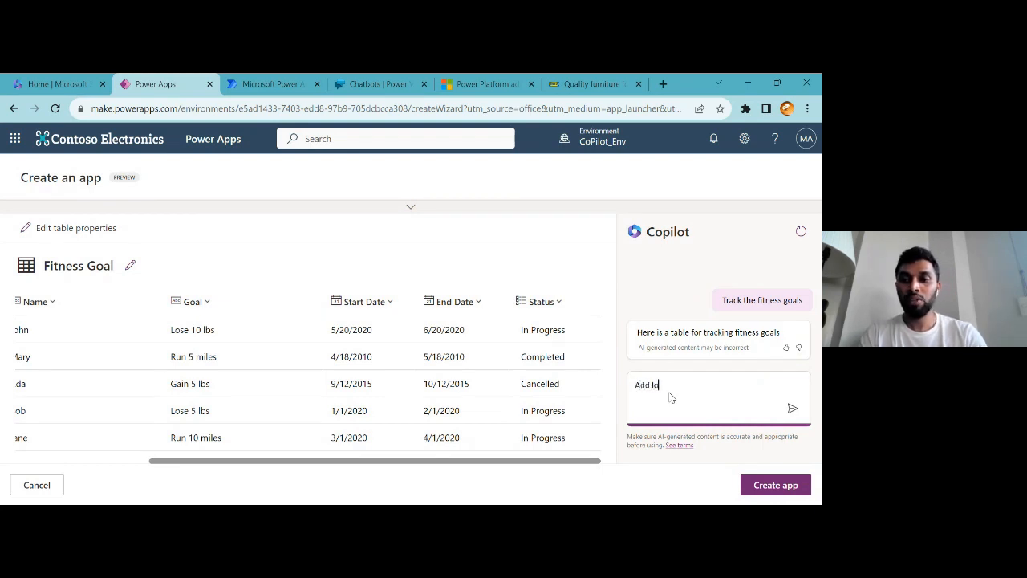
pyautogui.write('cation')
pyautogui.press('Return')
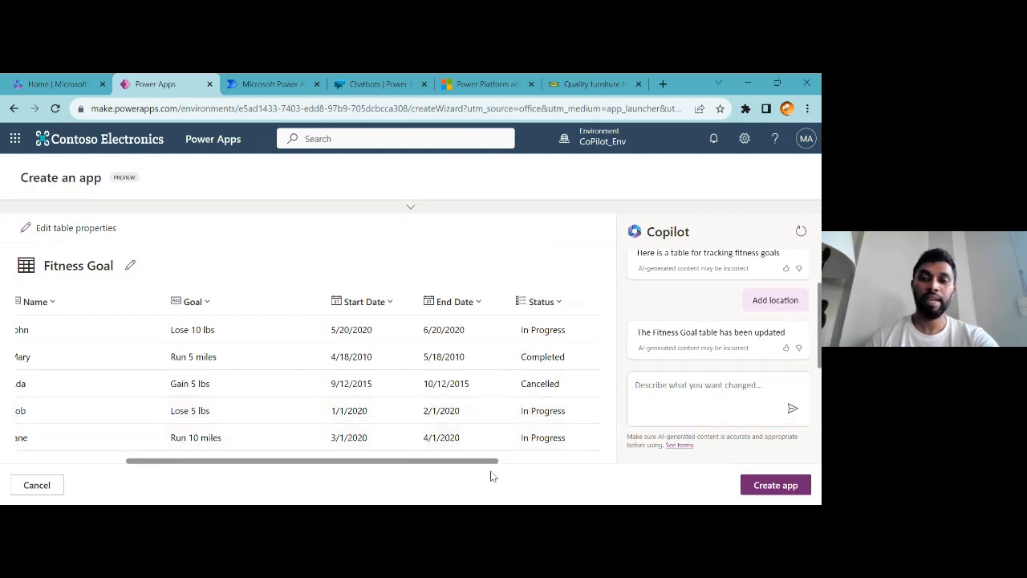
# Create the app from the Fitness Goal table
pyautogui.moveTo(469, 460); pyautogui.dragTo(184, 484)
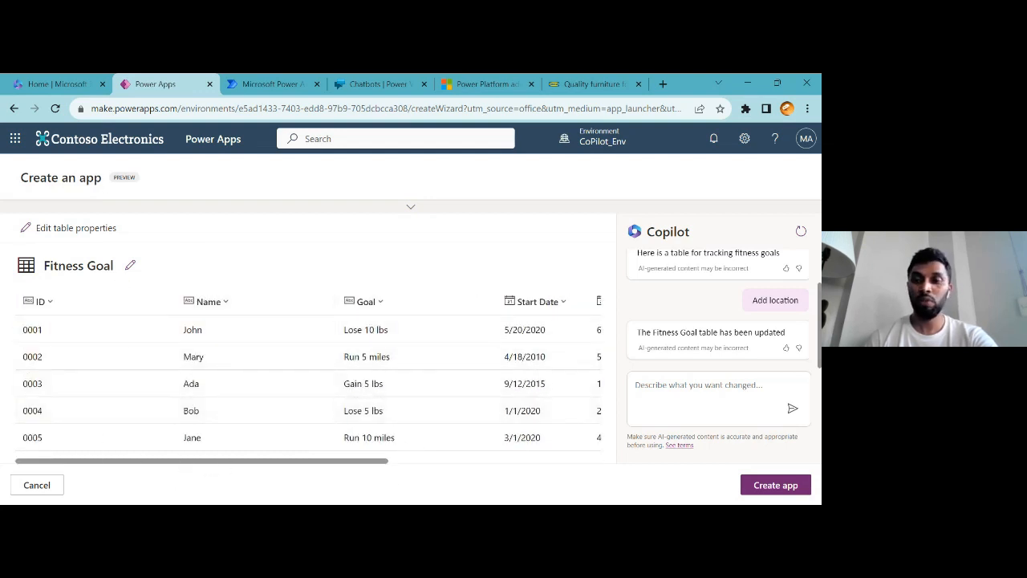
pyautogui.click(762, 485)
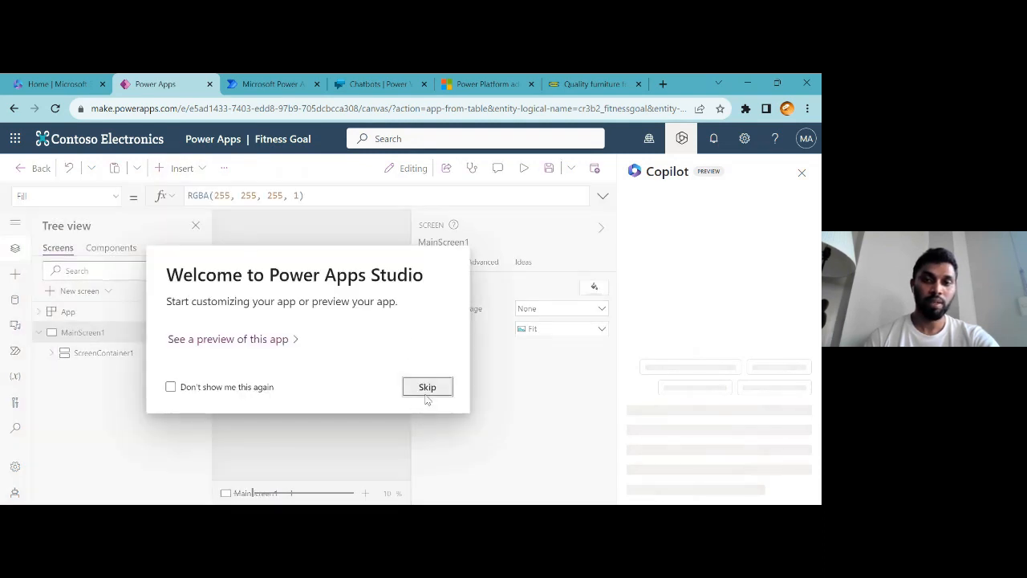
# Skip the welcome dialog and collapse the screen properties pane
pyautogui.click(425, 389)
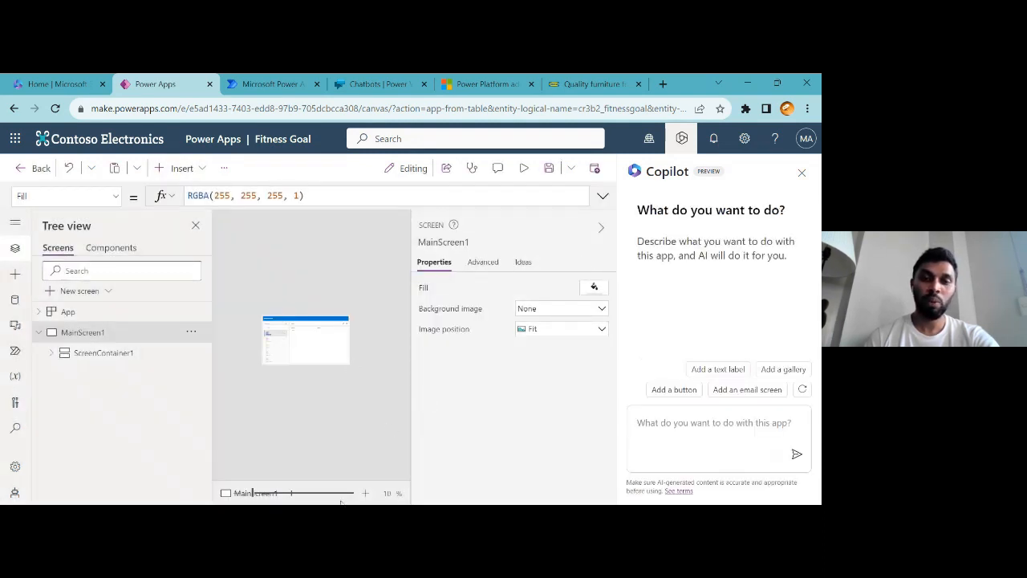
pyautogui.click(602, 230)
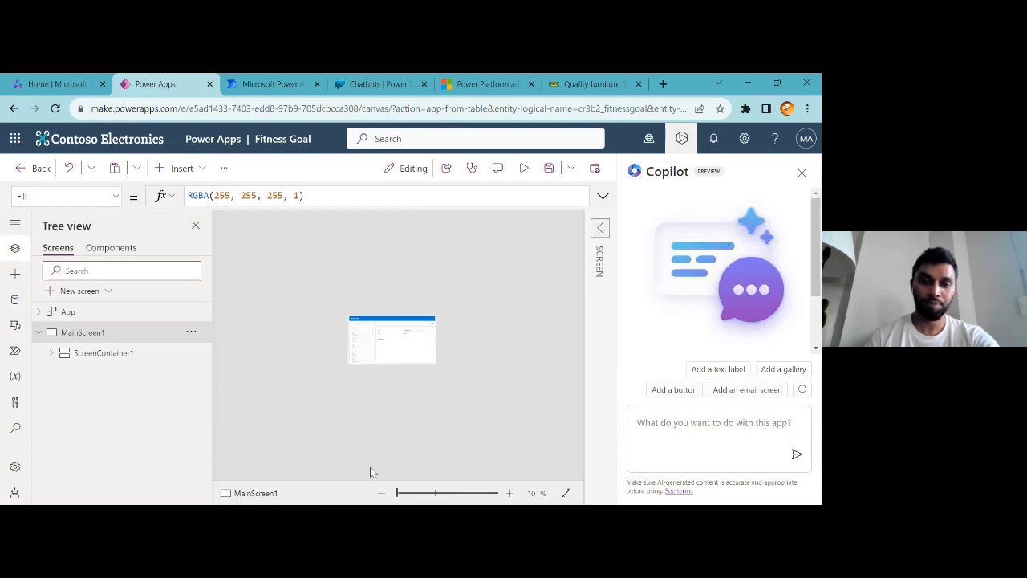
pyautogui.click(509, 495)
pyautogui.click(509, 492)
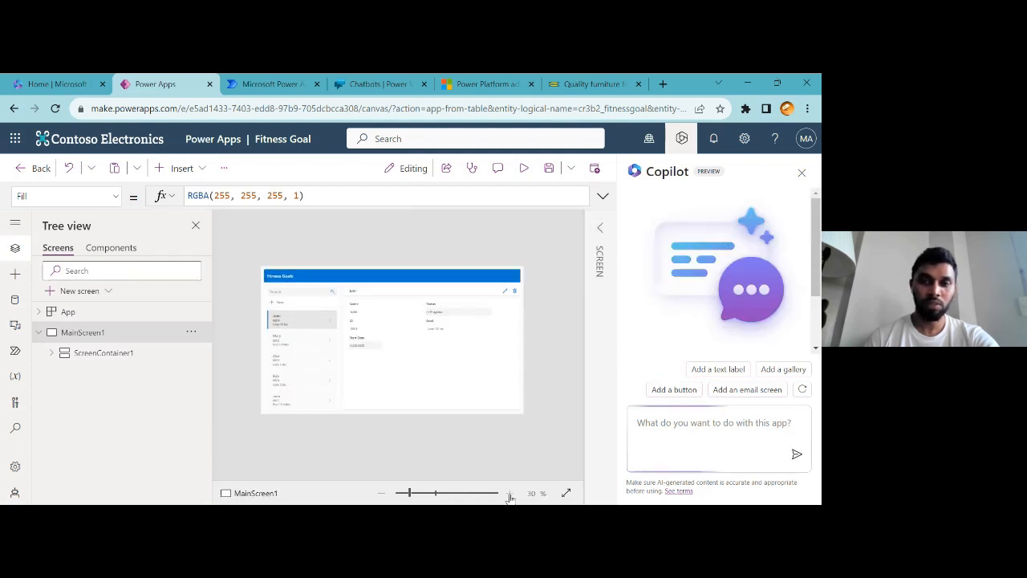
pyautogui.click(508, 492)
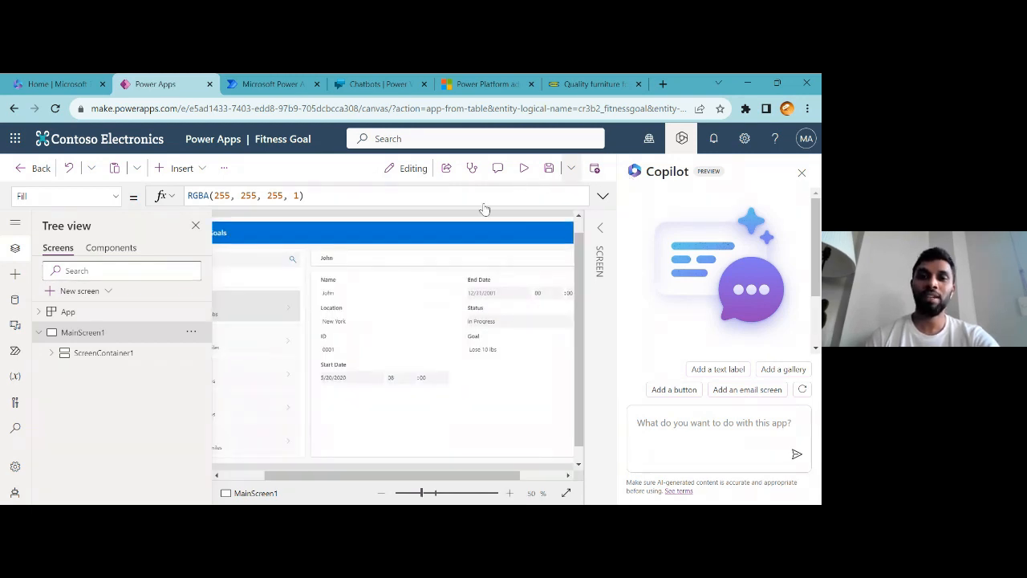
pyautogui.click(380, 493)
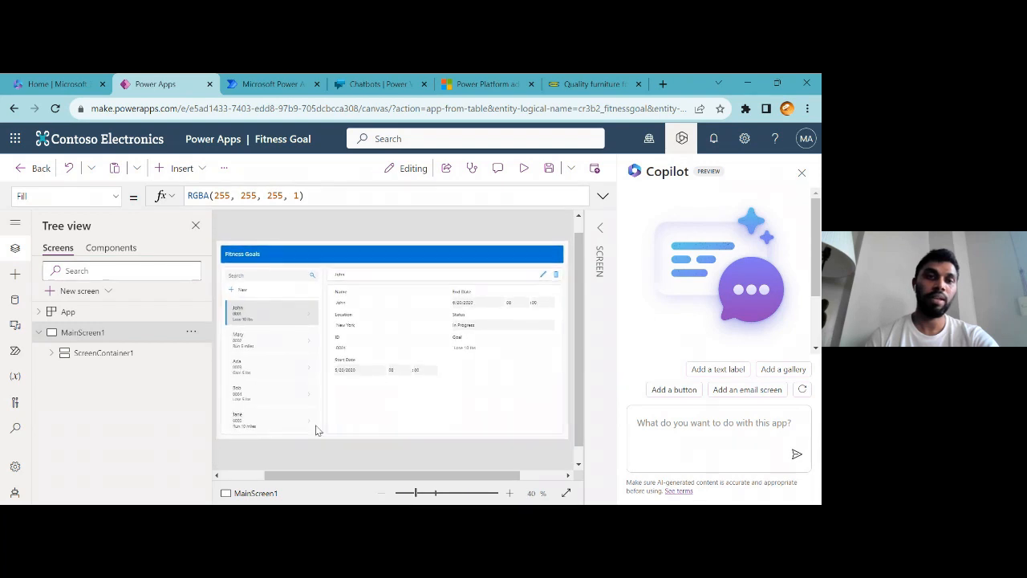
# Insert a Copilot (preview) control and connect it to the Fitness Goals data source
pyautogui.click(181, 168)
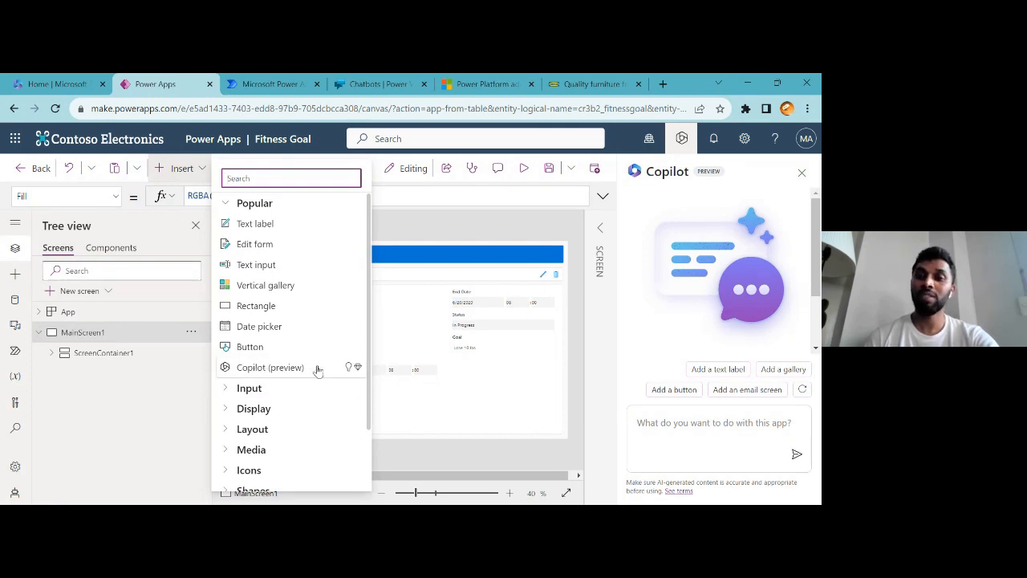
pyautogui.click(269, 373)
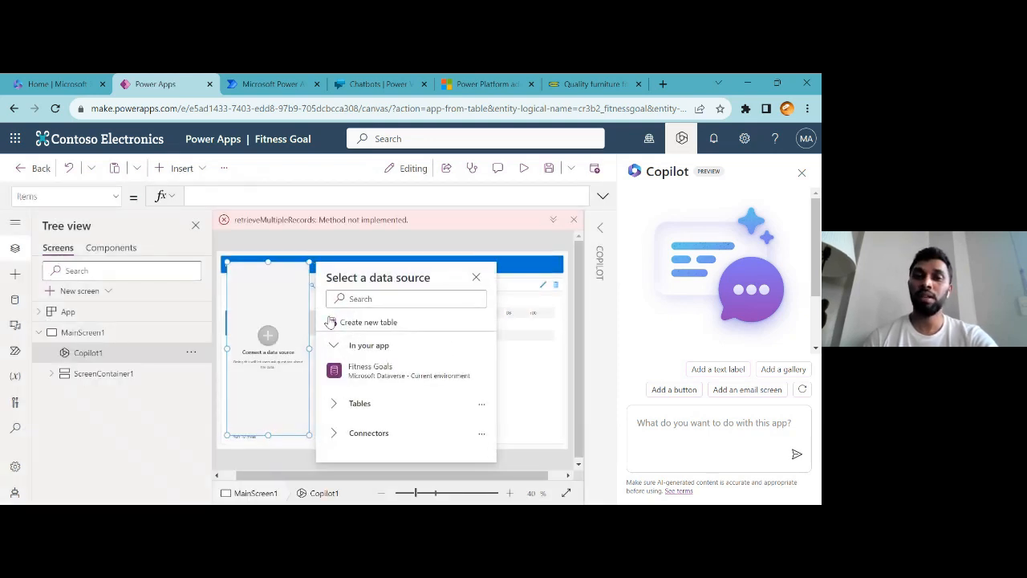
pyautogui.click(409, 363)
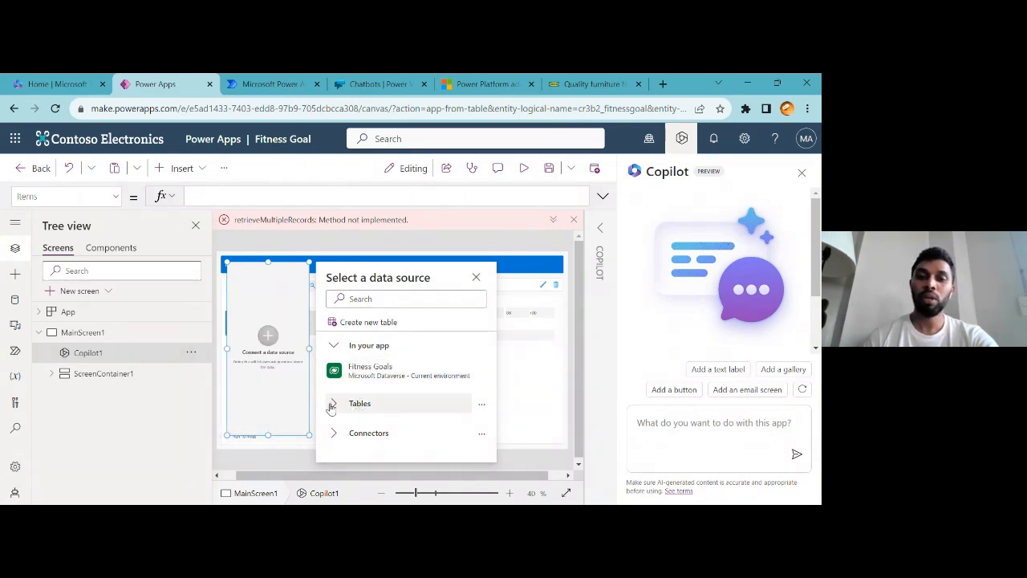
pyautogui.click(417, 371)
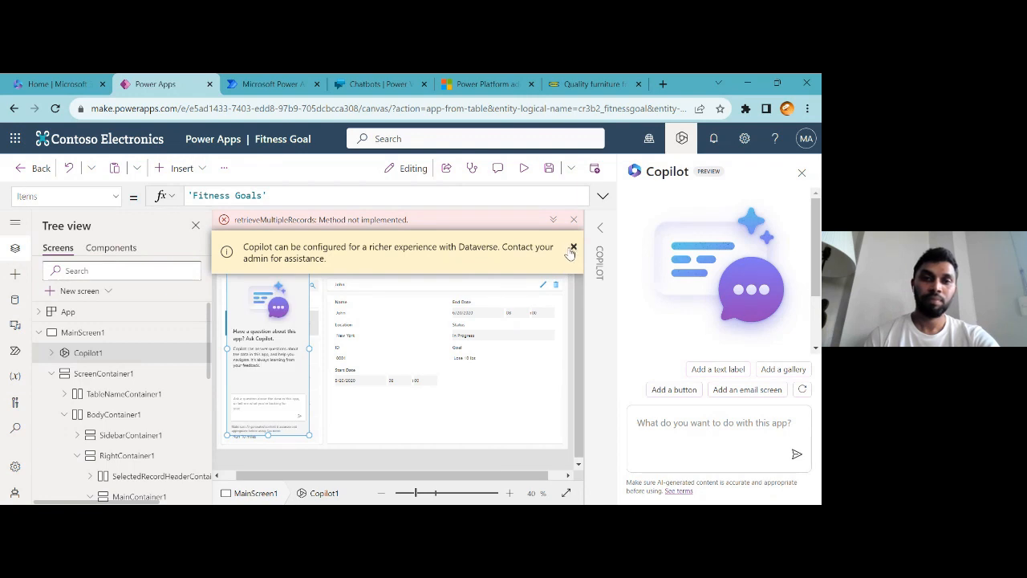
# Dismiss the Dataverse notice and move the Copilot control to the right side of the screen
pyautogui.click(574, 249)
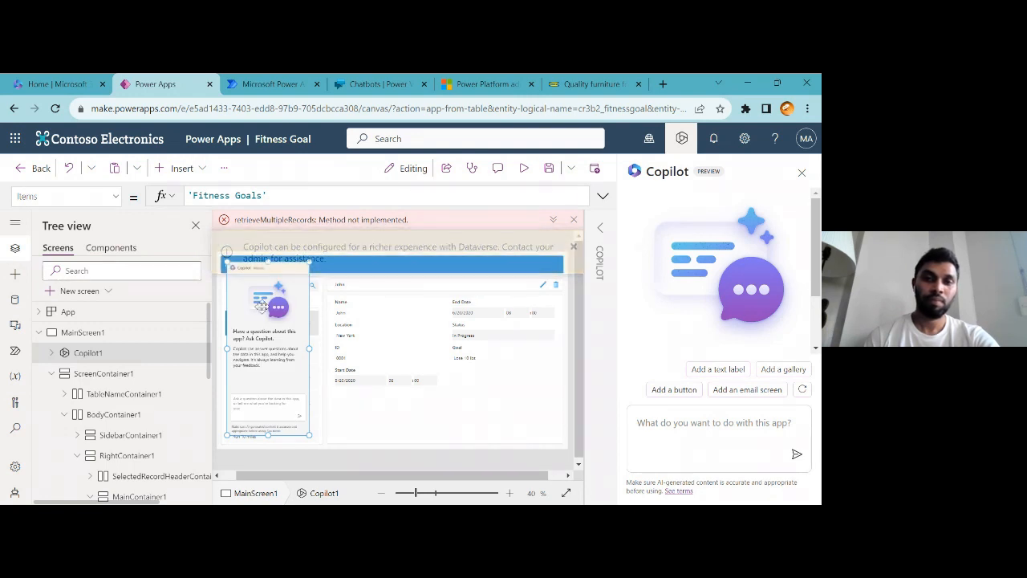
pyautogui.moveTo(248, 265); pyautogui.dragTo(344, 280)
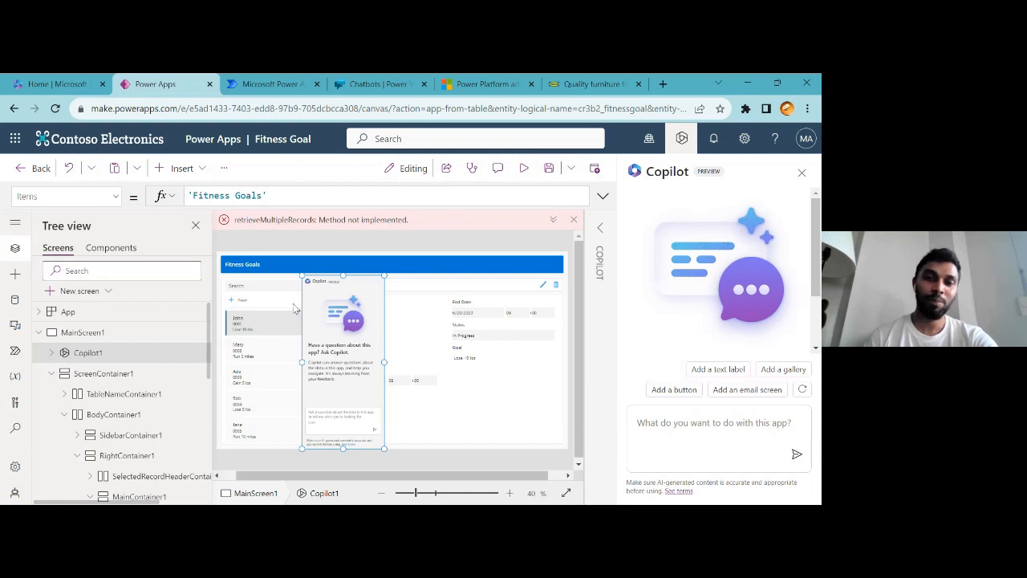
pyautogui.moveTo(339, 279); pyautogui.dragTo(510, 295)
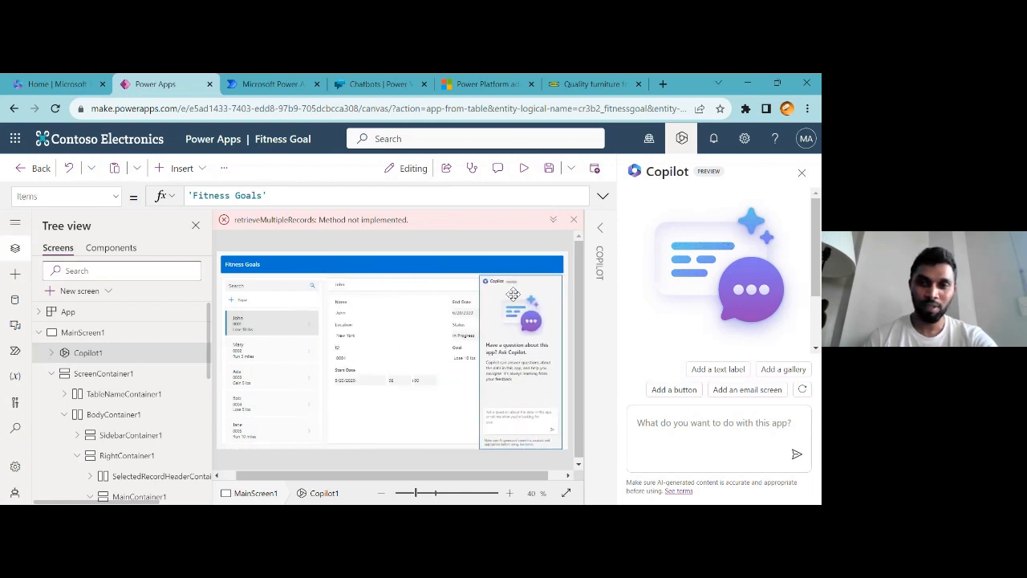
# Preview the app, scroll through the record details, and close the preview
pyautogui.click(527, 168)
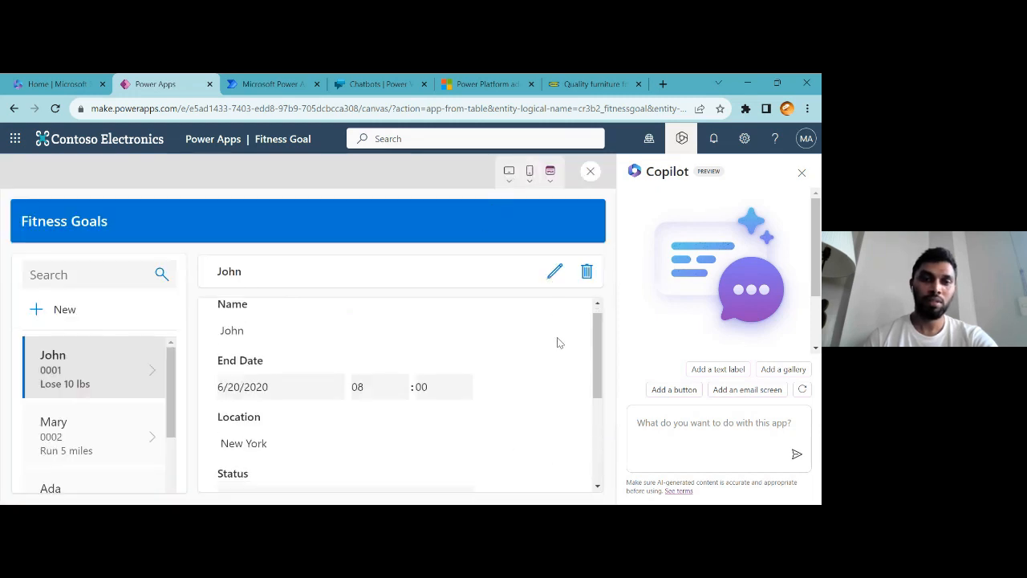
pyautogui.scroll(-3, 582, 309)
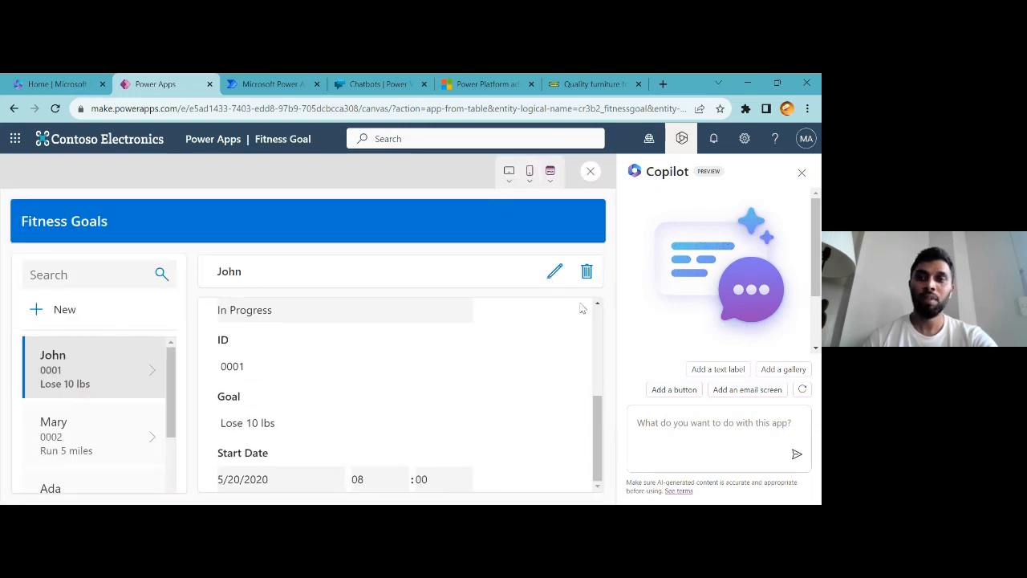
pyautogui.click(591, 173)
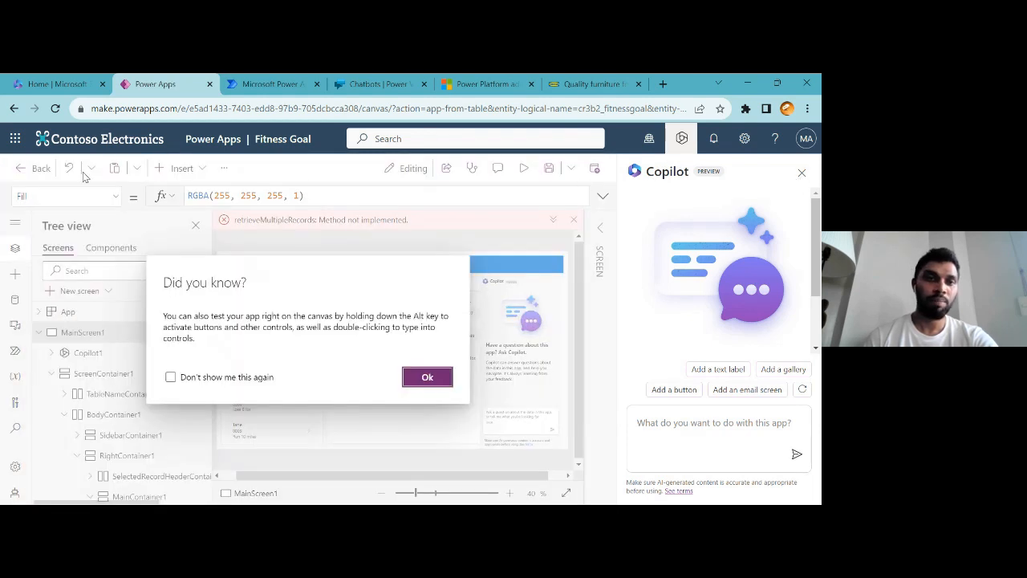
pyautogui.click(427, 377)
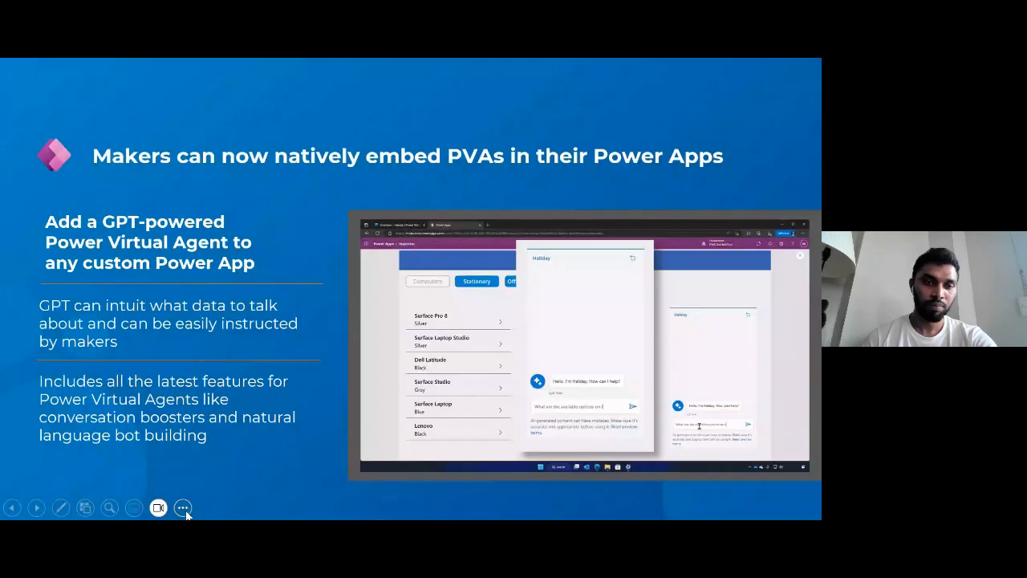
pyautogui.click(183, 509)
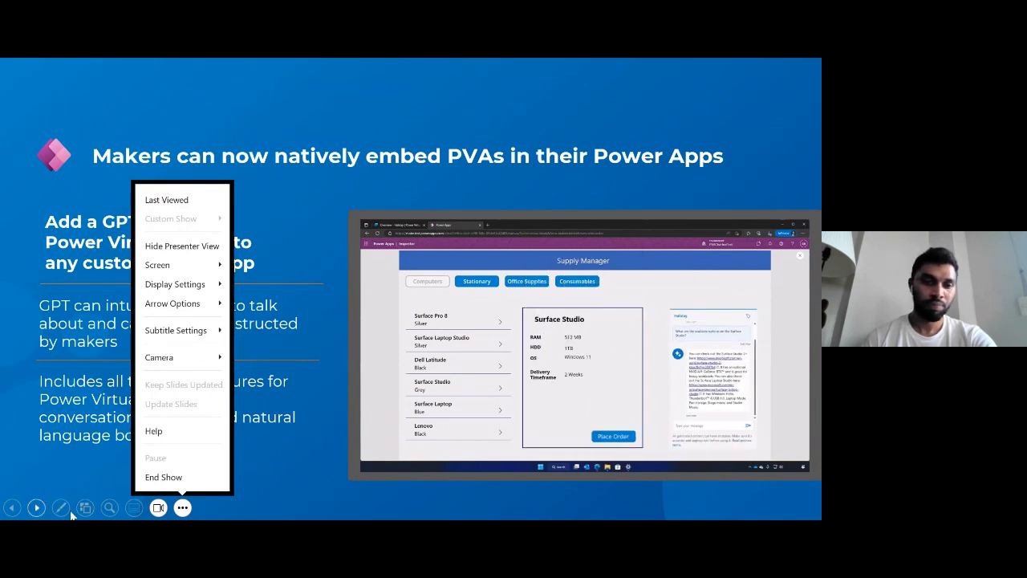
pyautogui.click(37, 508)
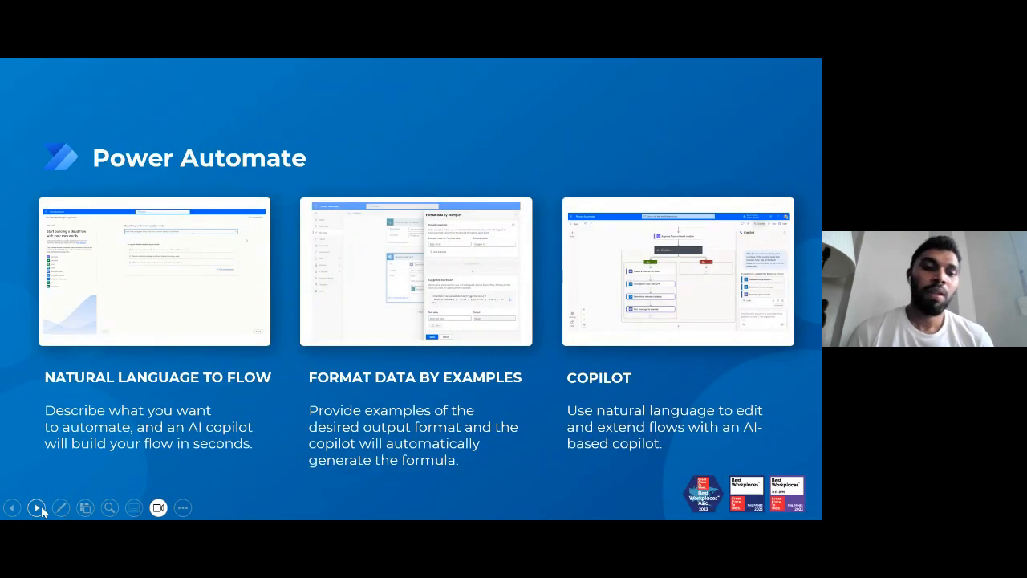
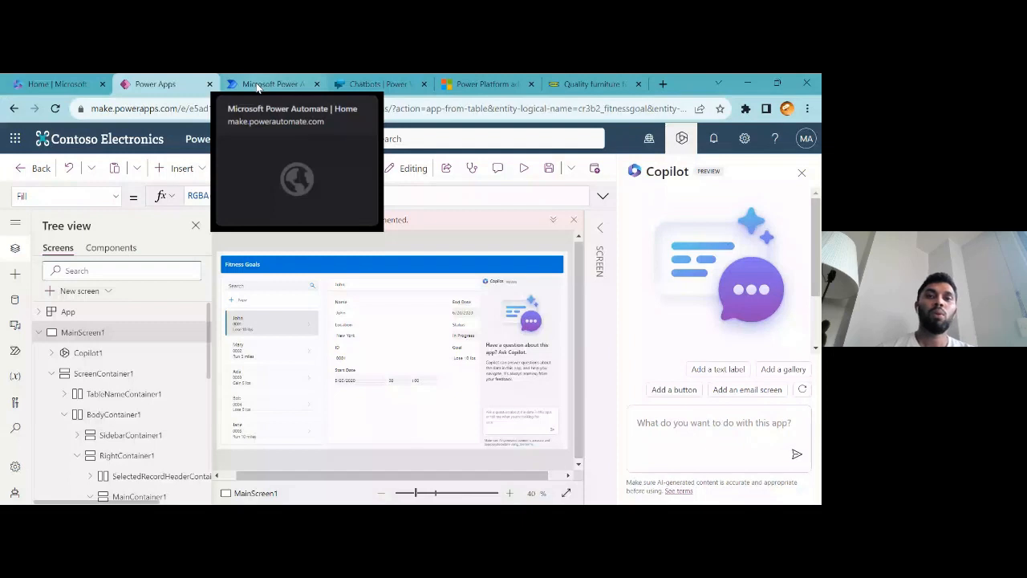
# Switch to Power Virtual Agents and open the FAQ BOT chatbot
pyautogui.click(344, 84)
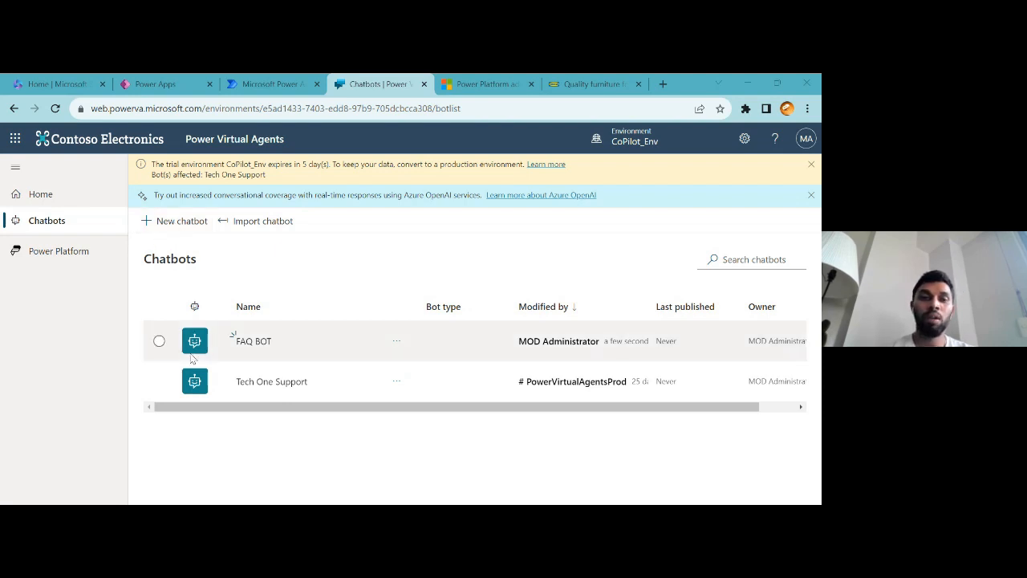
pyautogui.click(179, 230)
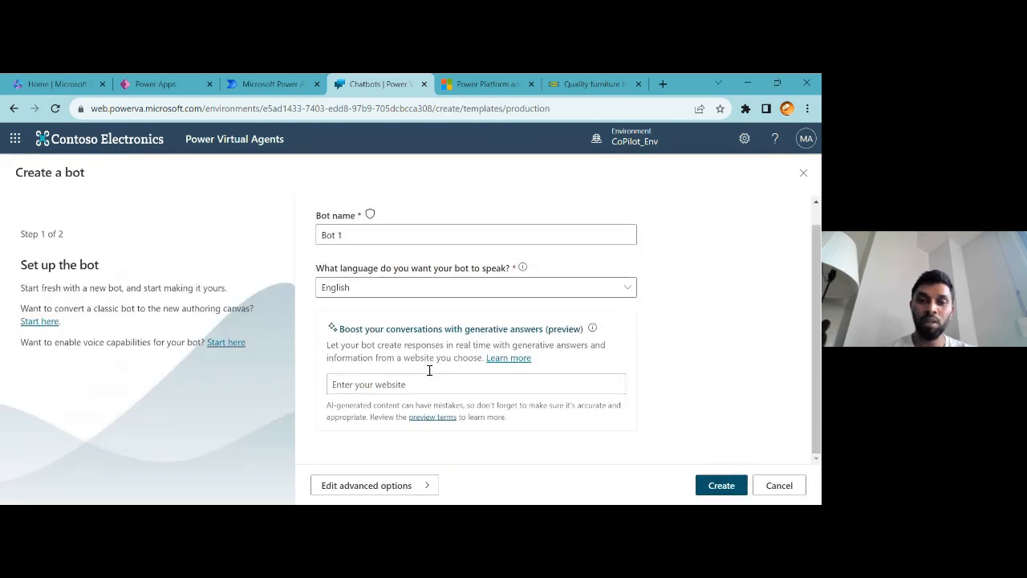
pyautogui.click(805, 171)
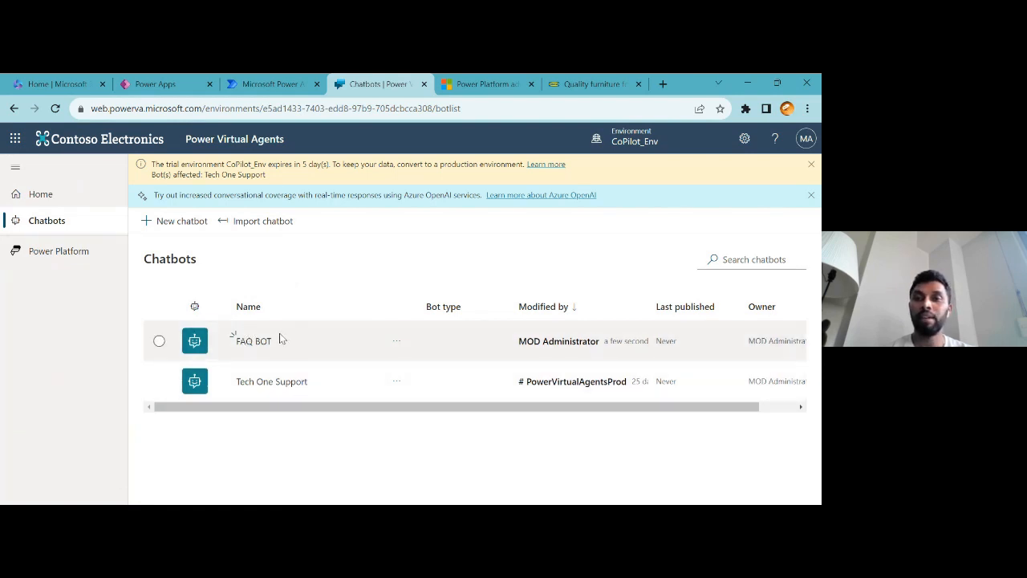
pyautogui.click(394, 341)
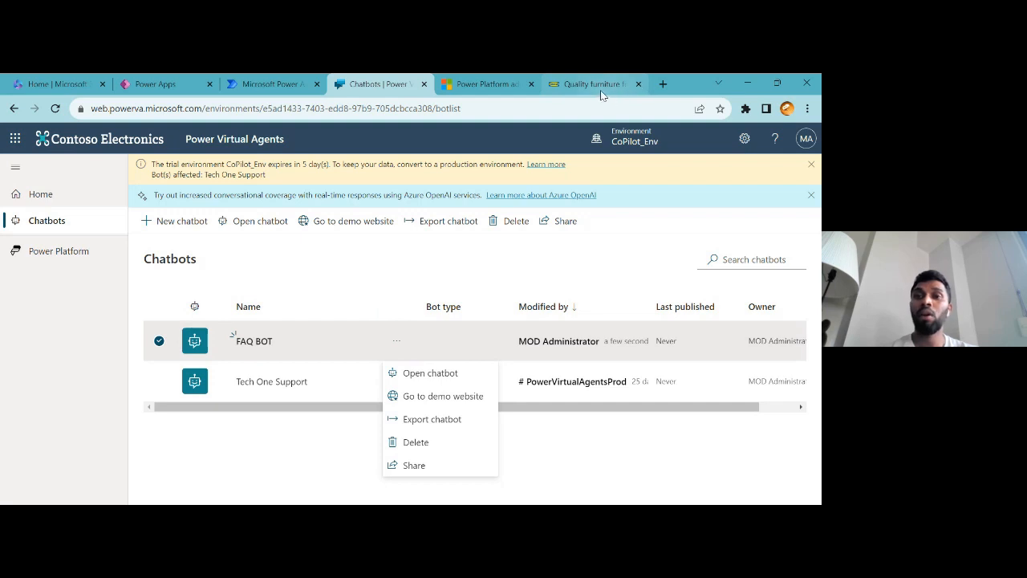
pyautogui.click(246, 350)
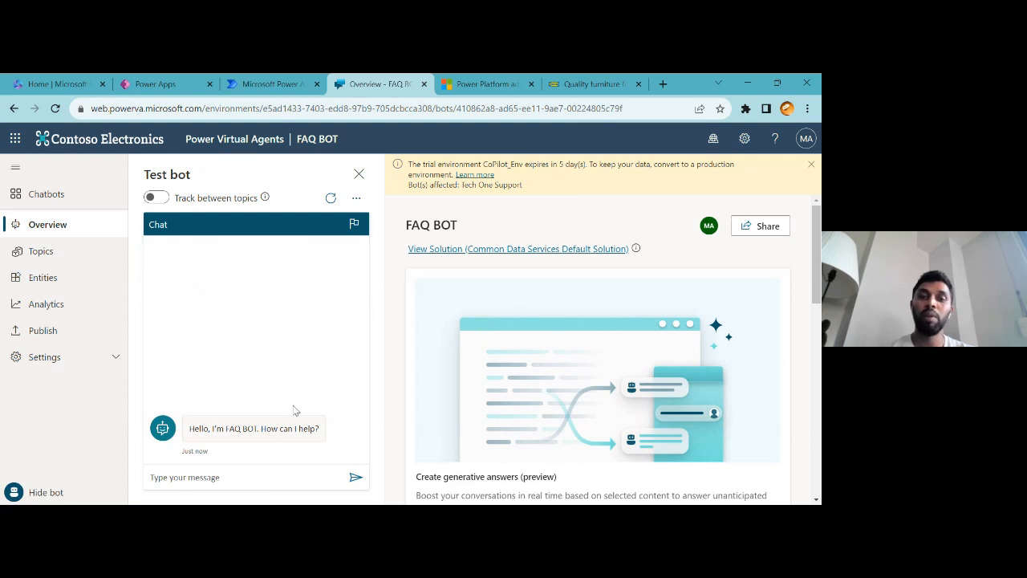
# Ask the test bot "what are latest trends in ikea?"
pyautogui.click(222, 480)
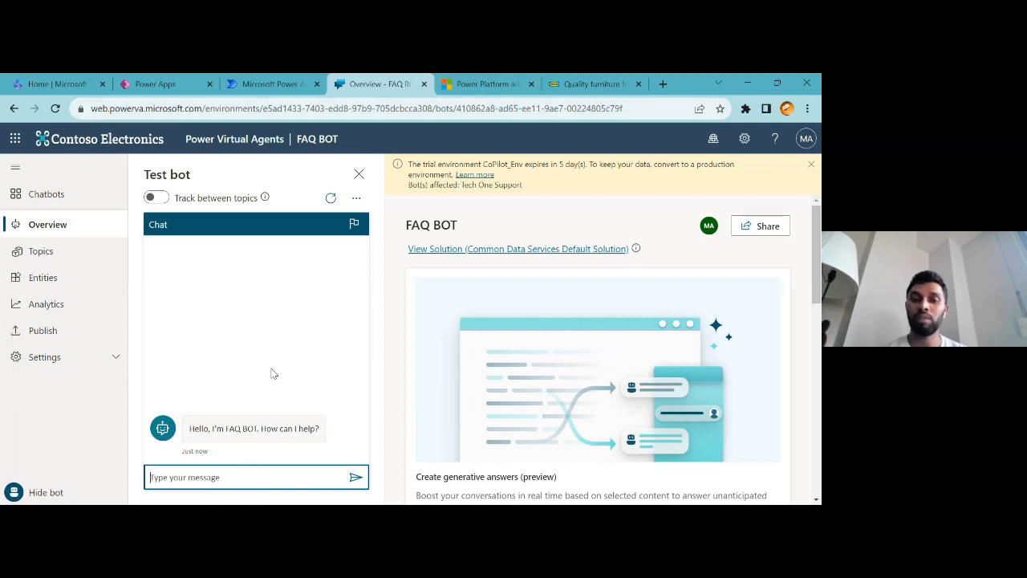
pyautogui.click(232, 471)
pyautogui.click(232, 473)
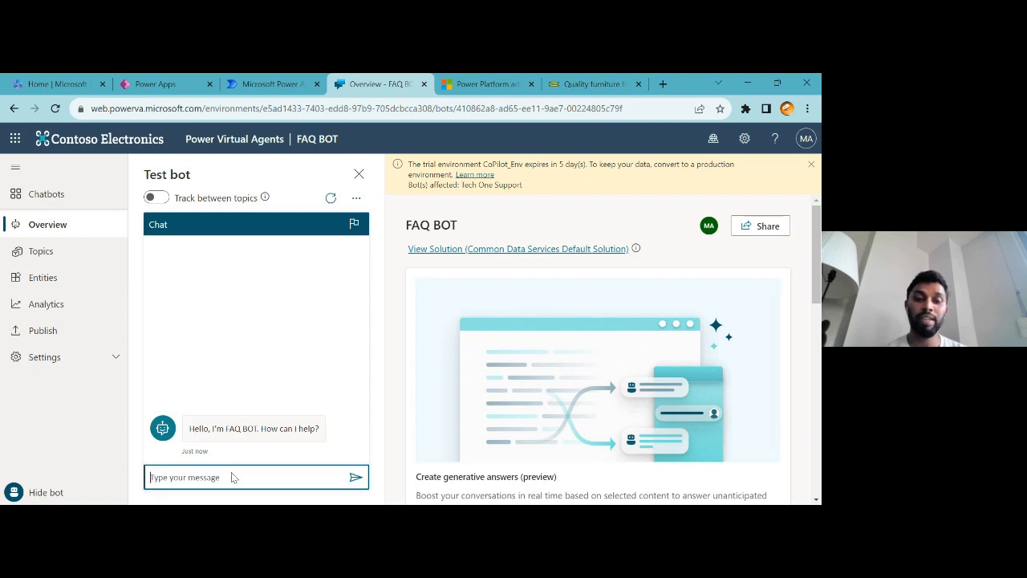
pyautogui.write('Lat')
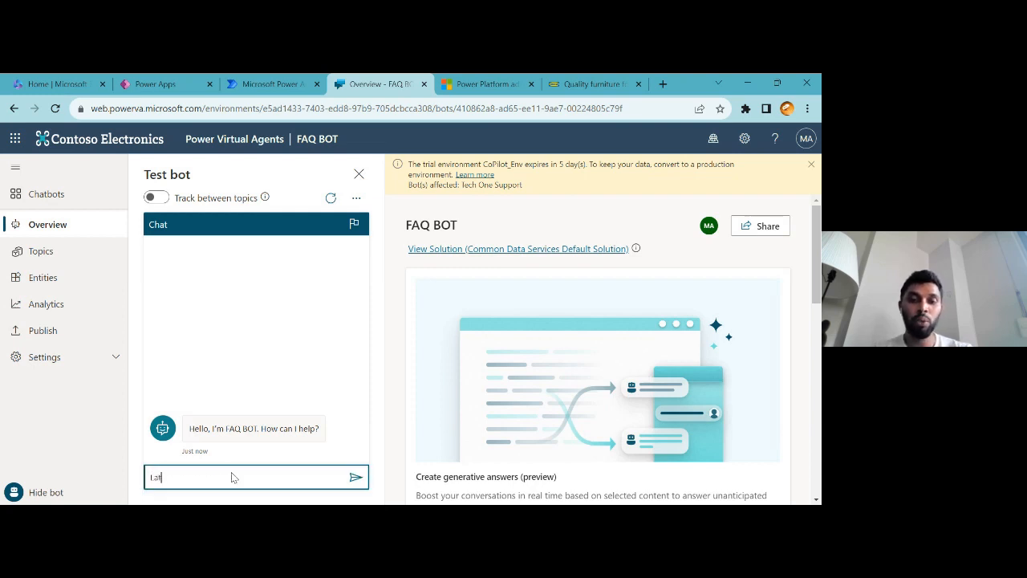
pyautogui.press('BackSpace')
pyautogui.press('BackSpace')
pyautogui.write('at')
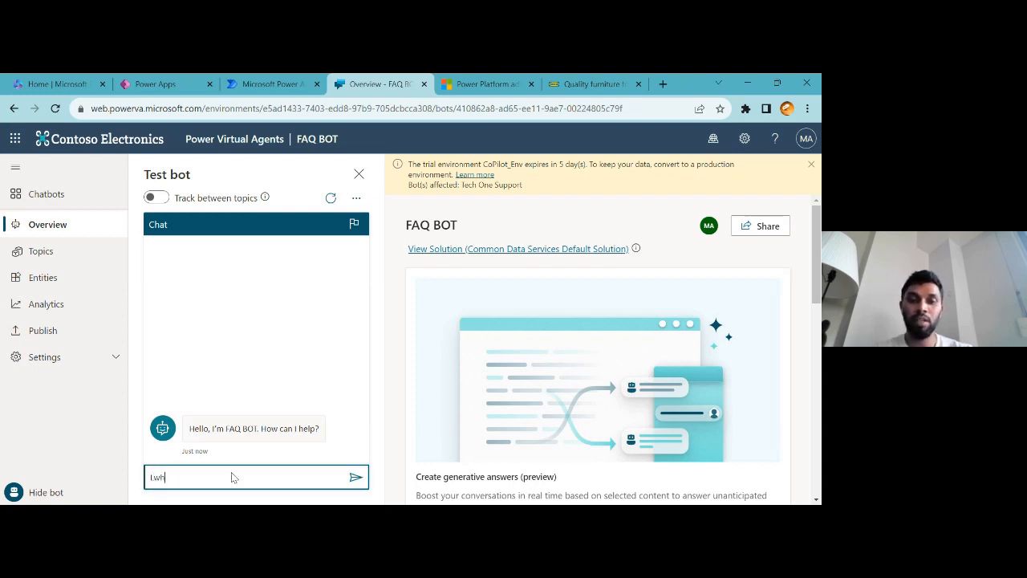
pyautogui.press('BackSpace')
pyautogui.press('BackSpace')
pyautogui.press('BackSpace')
pyautogui.write('what')
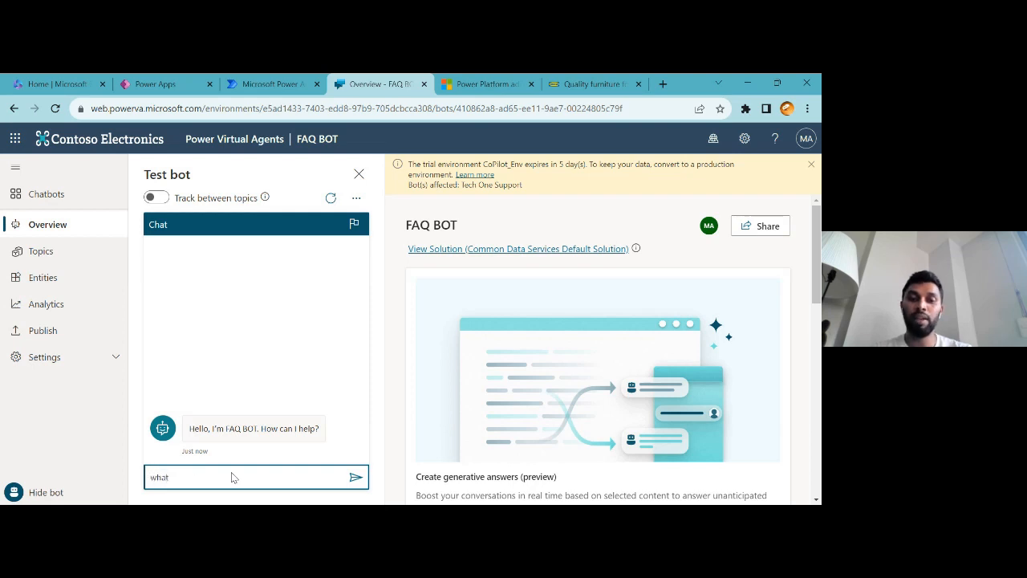
pyautogui.write(' are latest trend')
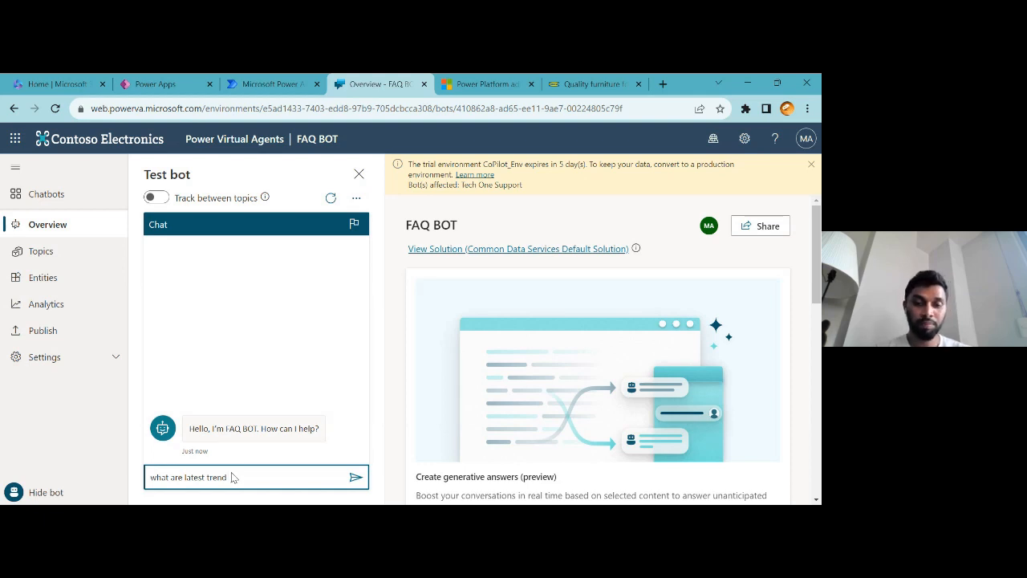
pyautogui.write('s in ikea?')
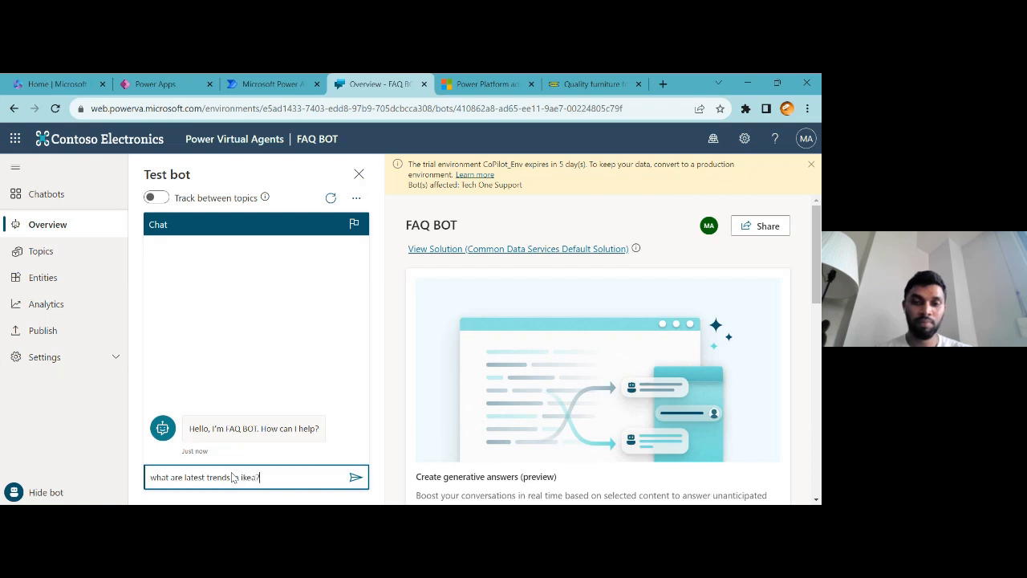
pyautogui.press('Return')
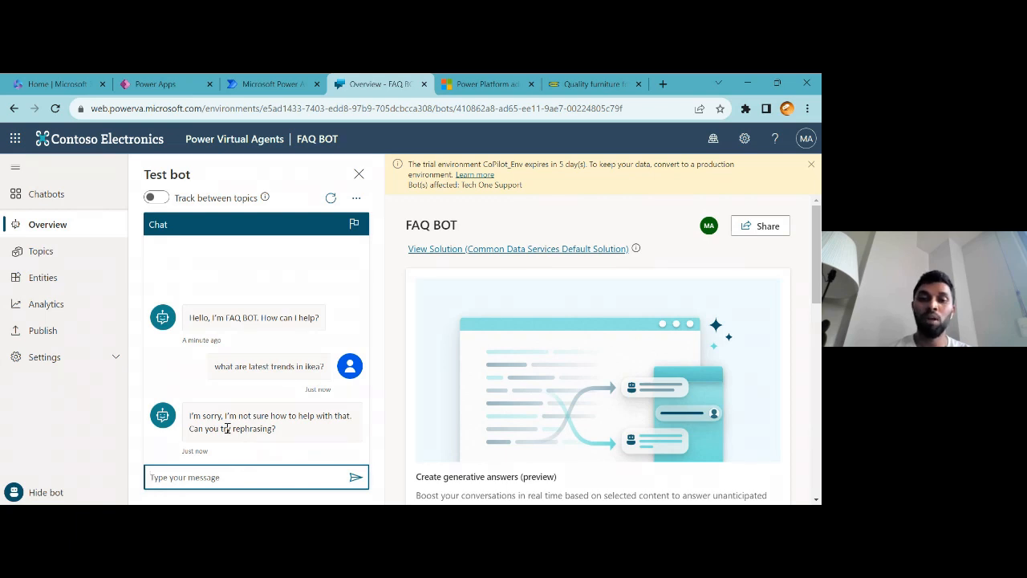
# Ask the test bot "Table types?" and scroll through its answer
pyautogui.click(237, 469)
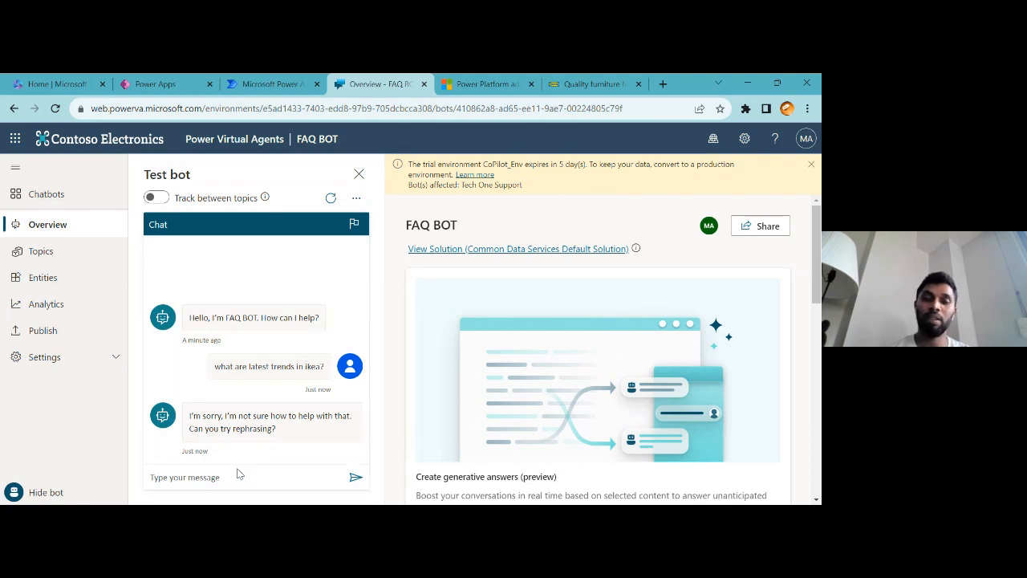
pyautogui.click(239, 479)
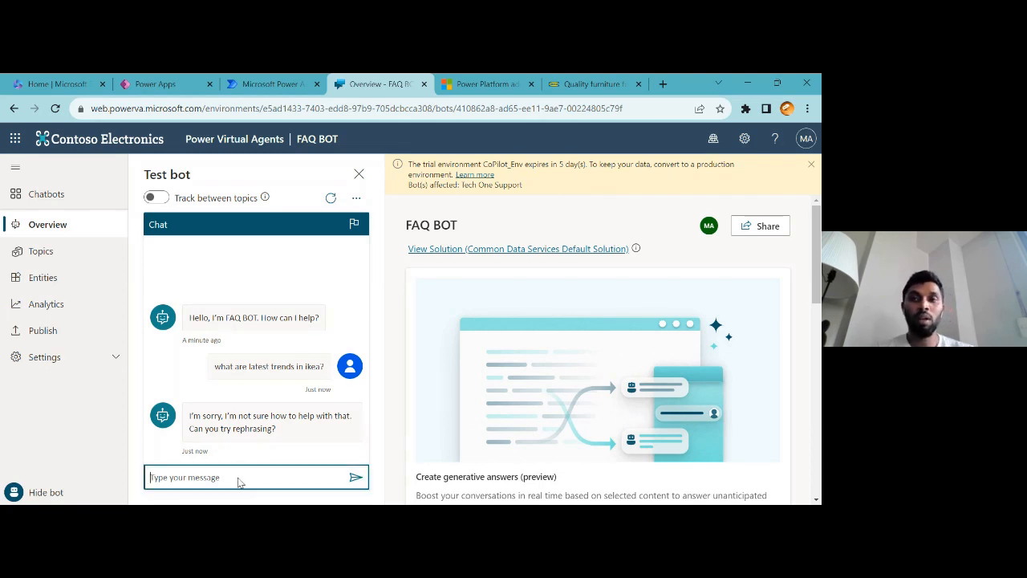
pyautogui.write('Tab')
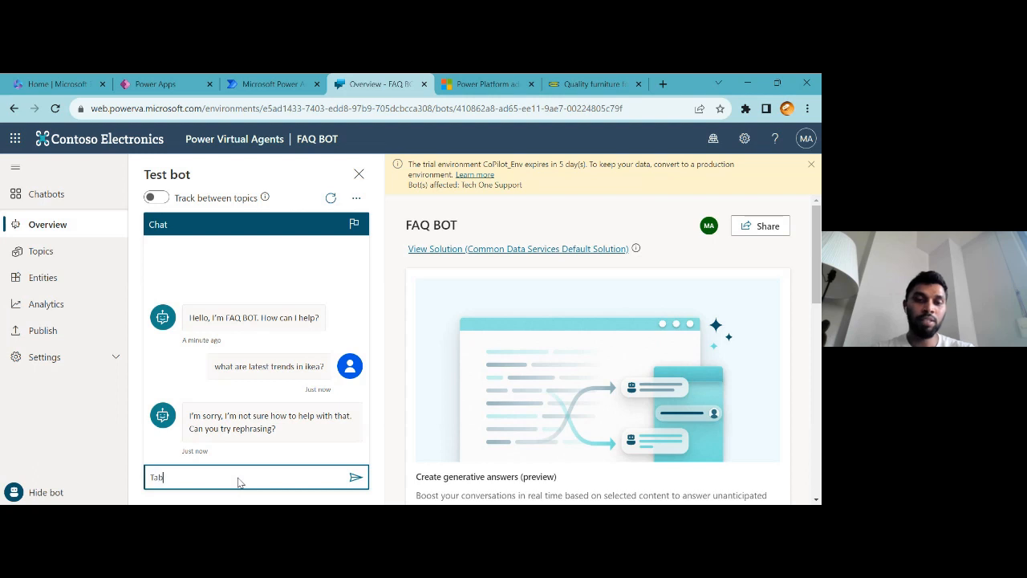
pyautogui.write('le types')
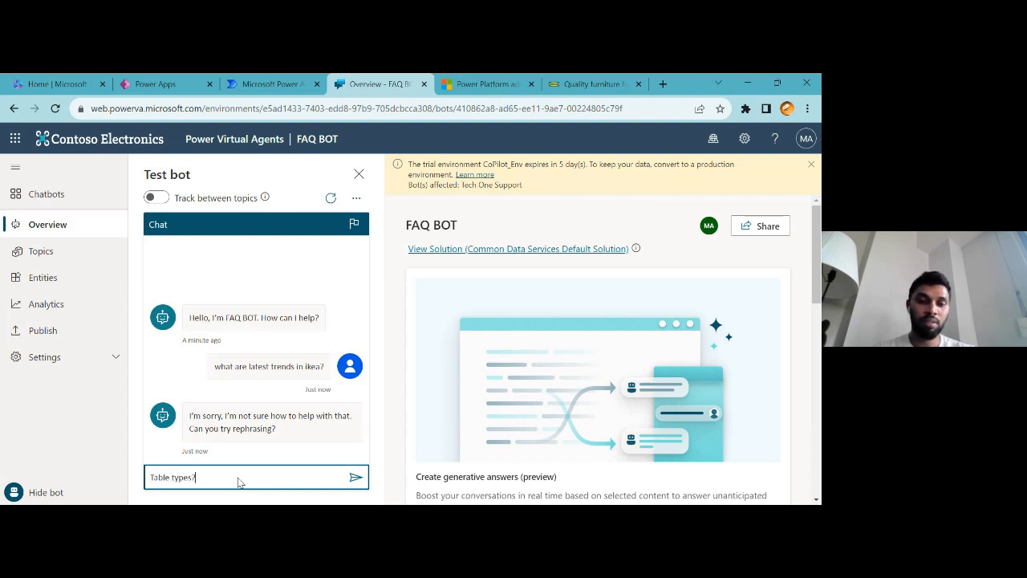
pyautogui.write('?')
pyautogui.press('Return')
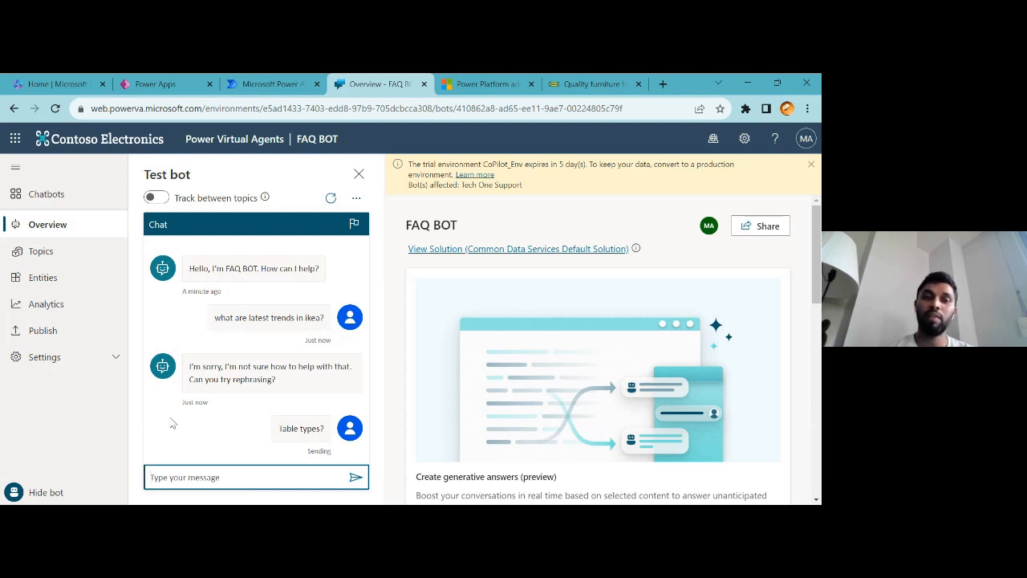
pyautogui.scroll(5, 240, 377)
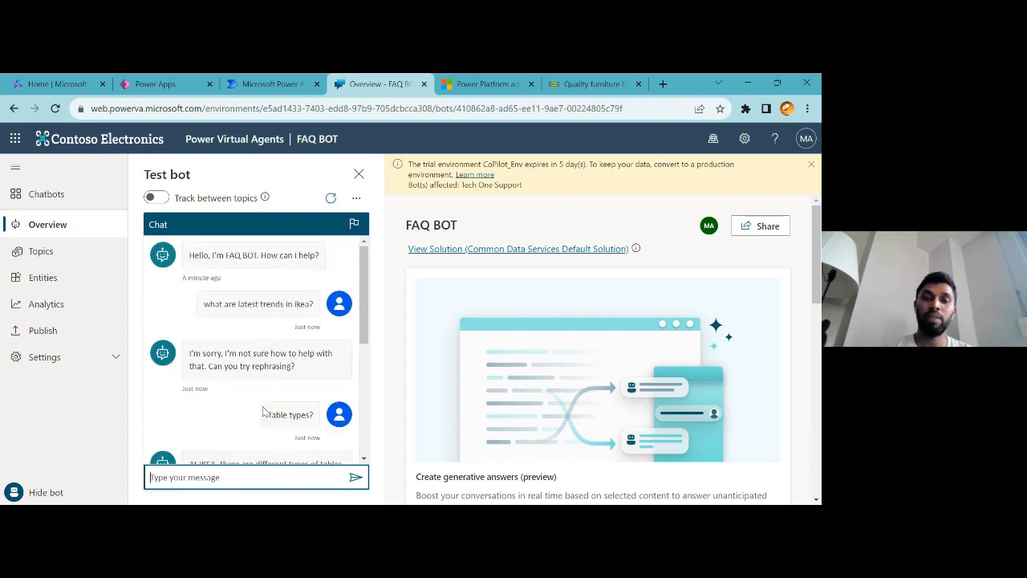
pyautogui.scroll(-3, 250, 392)
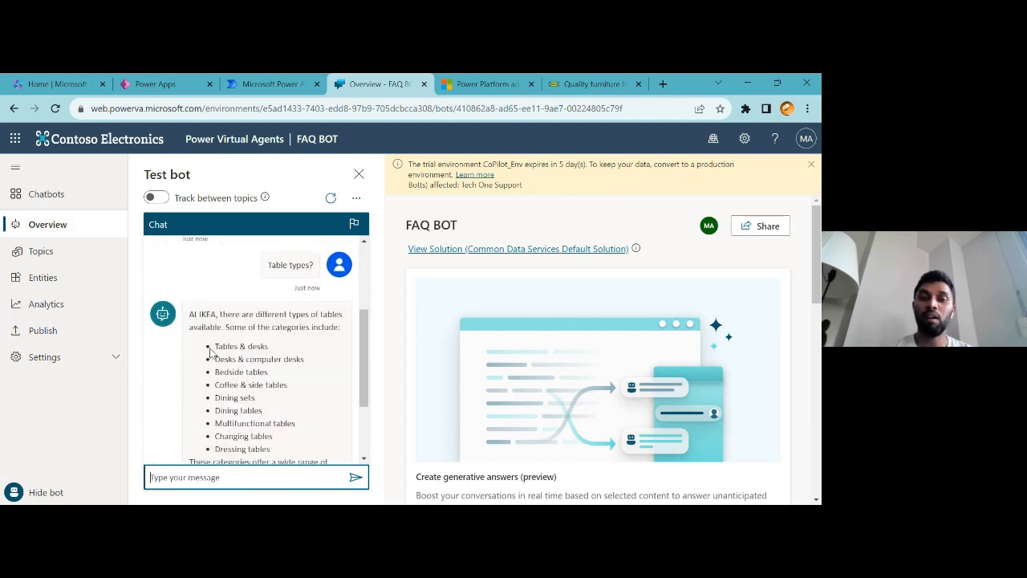
pyautogui.scroll(-3, 252, 394)
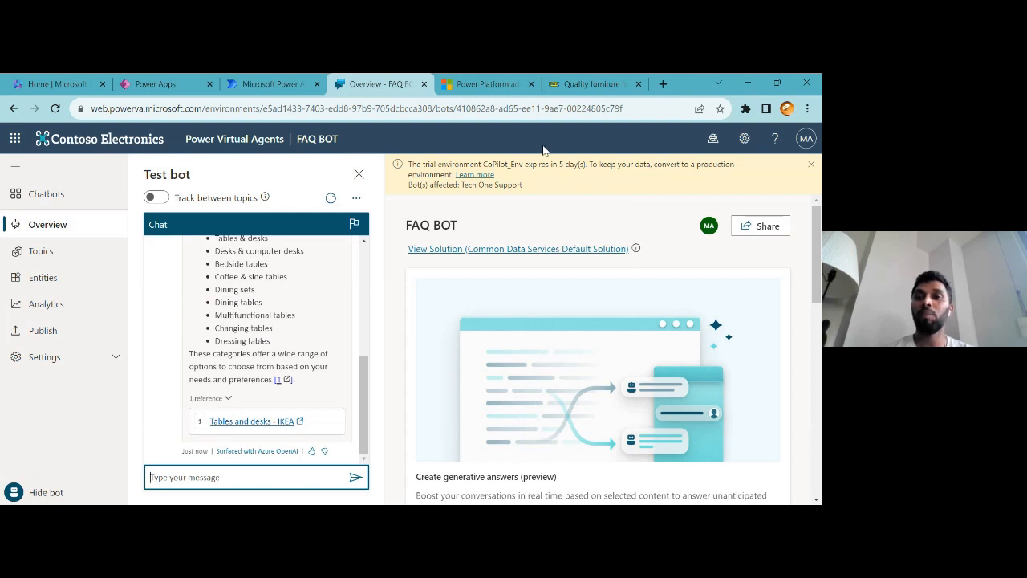
# Glance at the IKEA website tab, then return to the chatbots list
pyautogui.click(594, 84)
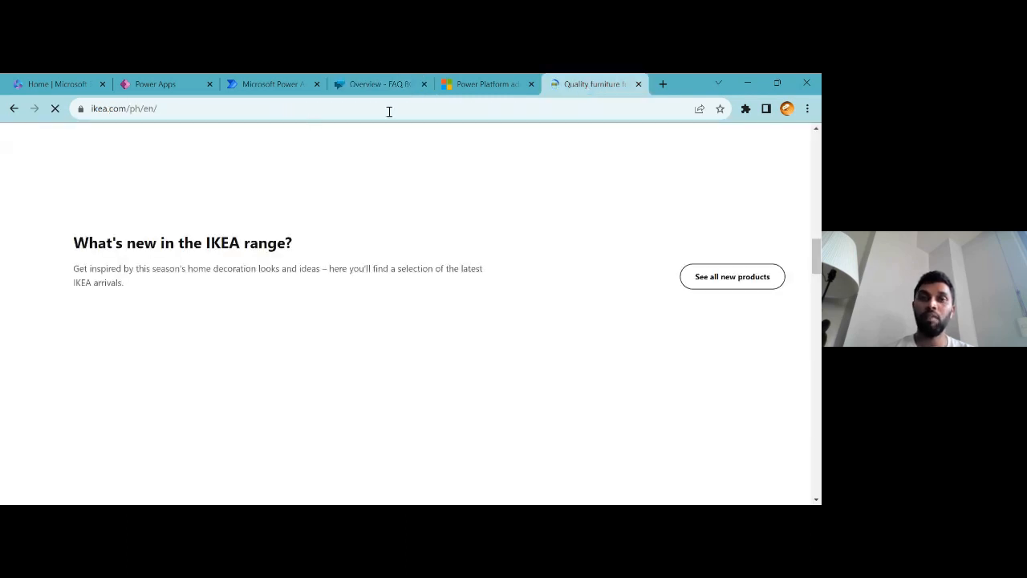
pyautogui.click(177, 107)
pyautogui.click(347, 80)
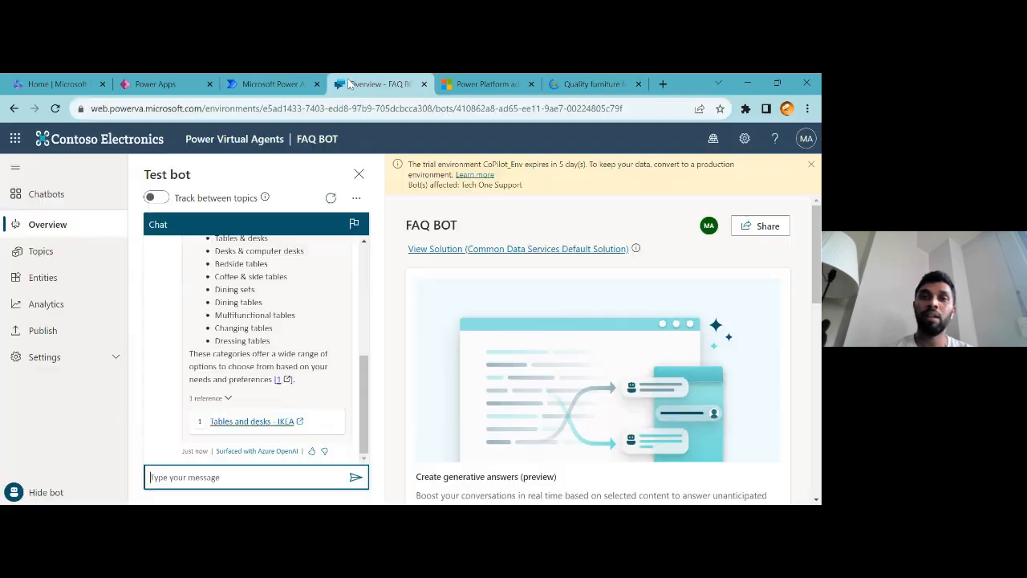
pyautogui.scroll(10, 310, 406)
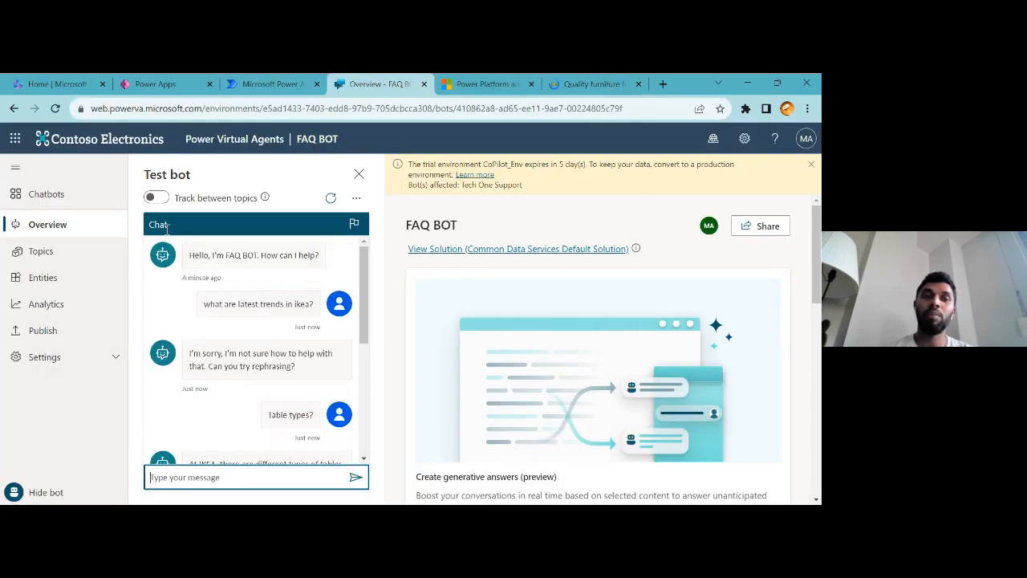
pyautogui.click(51, 225)
pyautogui.click(46, 202)
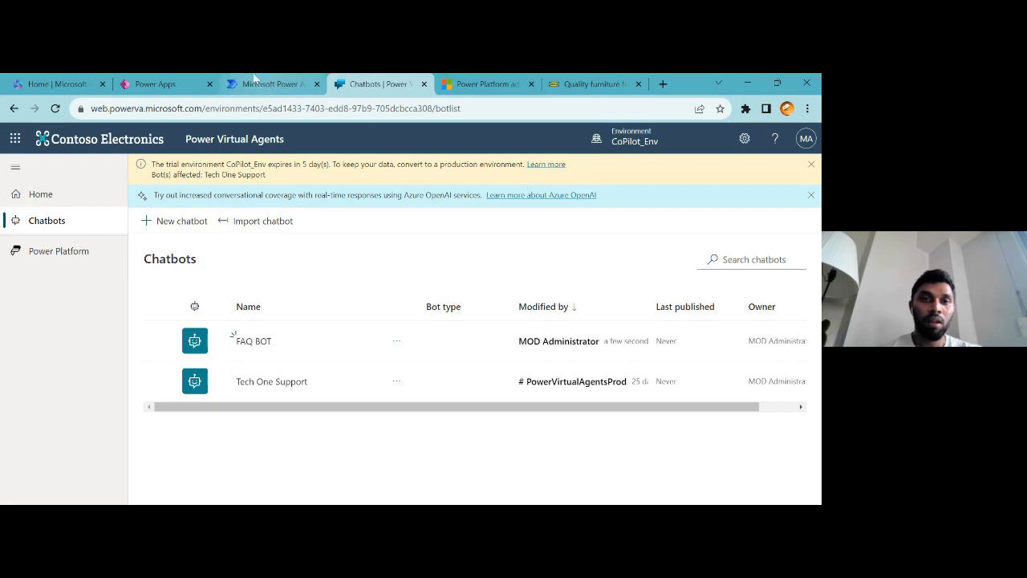
# Switch to Power Automate and start a Copilot flow from the suggestion "Send me an email notification every week"
pyautogui.click(255, 80)
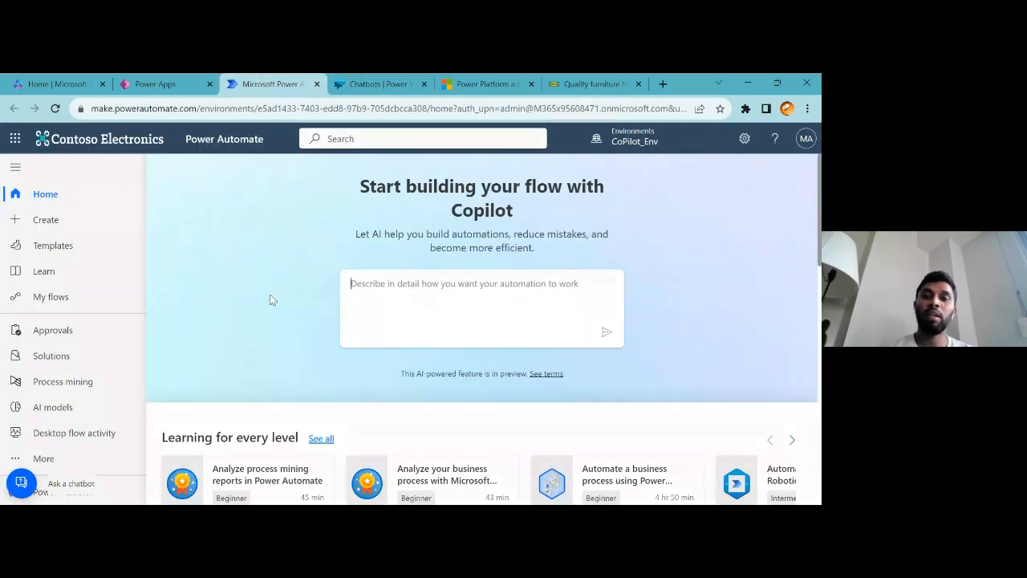
pyautogui.scroll(-2, 270, 300)
pyautogui.scroll(2, 297, 256)
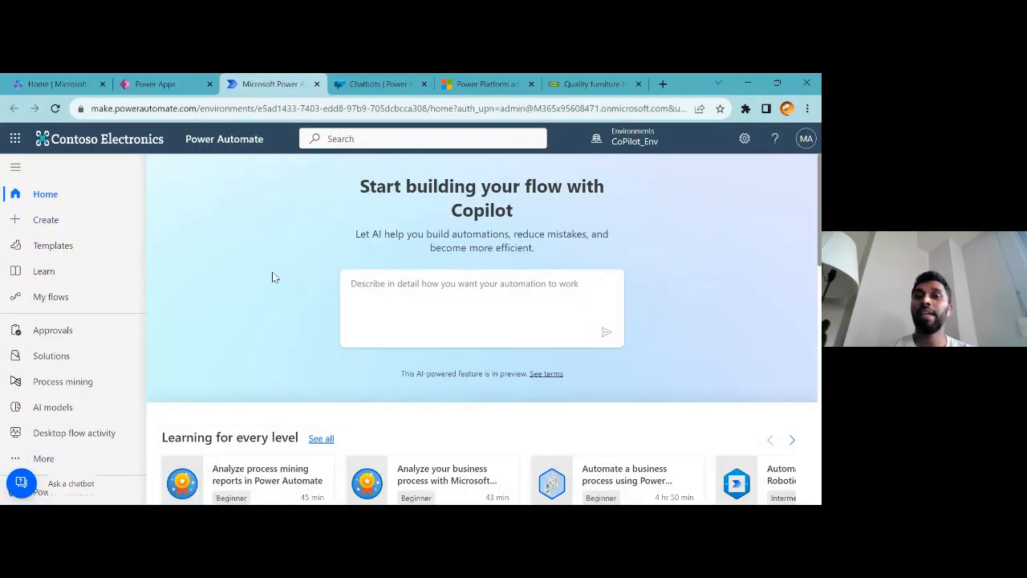
pyautogui.click(365, 291)
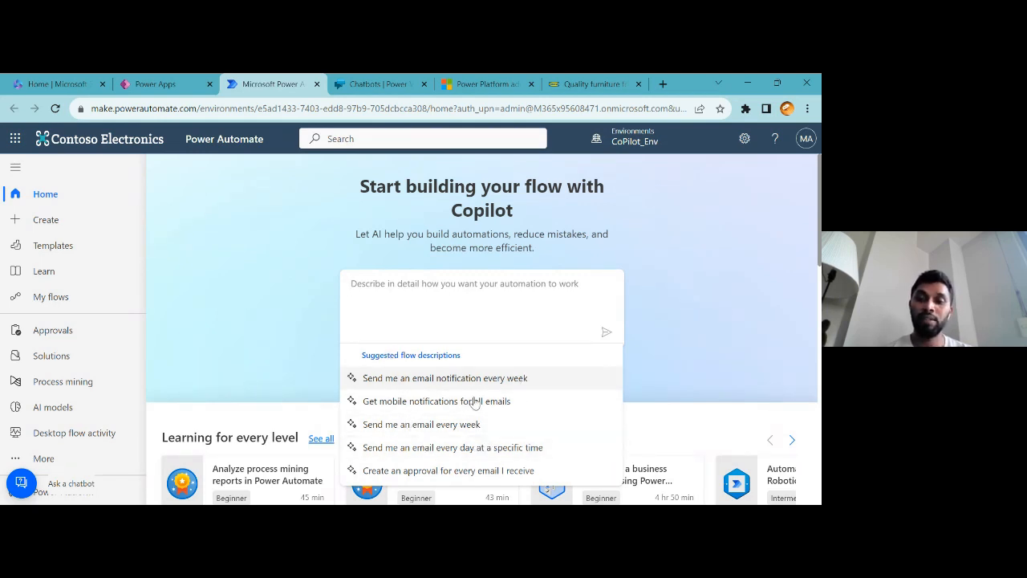
pyautogui.click(410, 382)
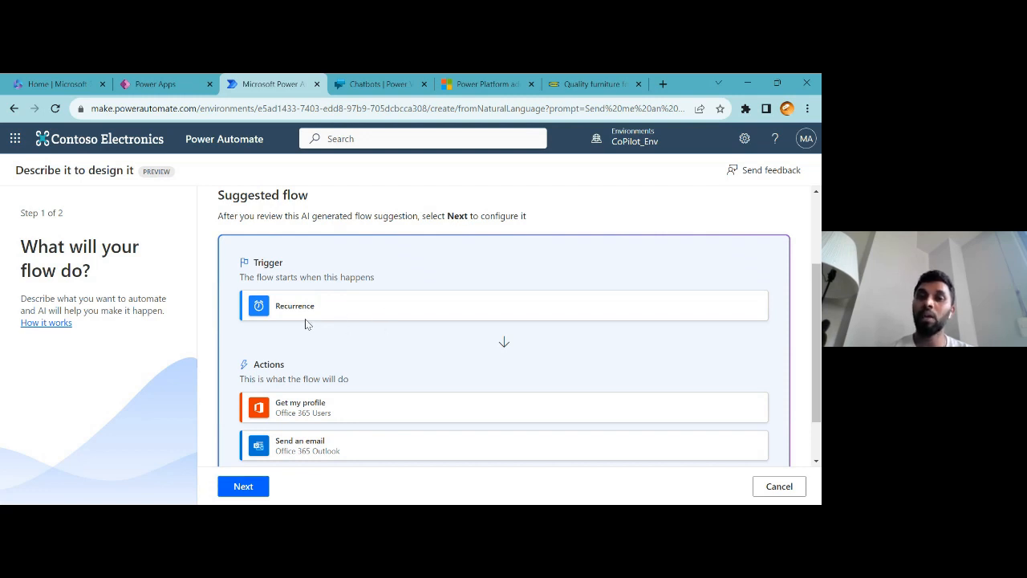
# Review the suggested flow's trigger and actions, then create the flow
pyautogui.scroll(-1, 305, 321)
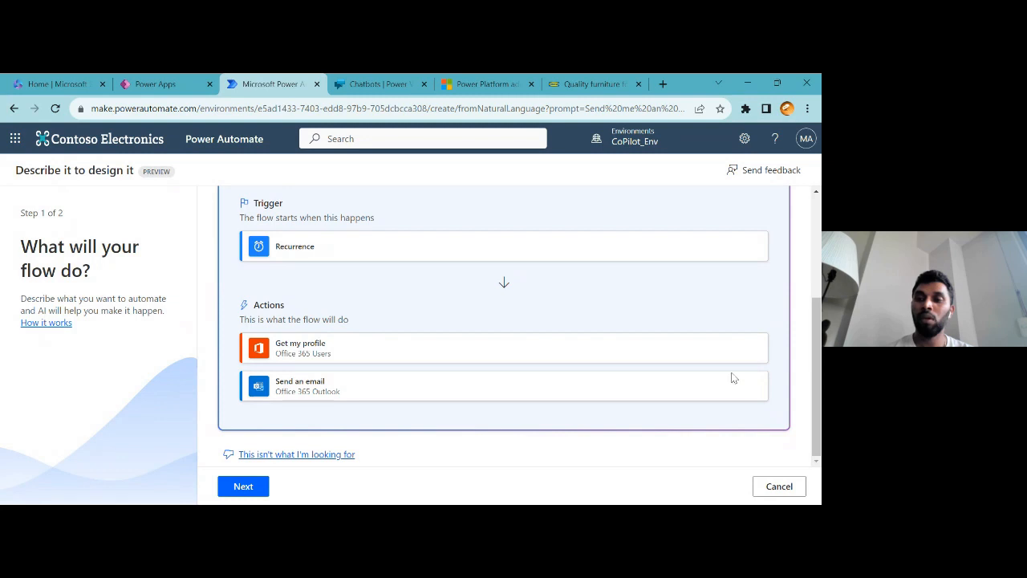
pyautogui.click(238, 491)
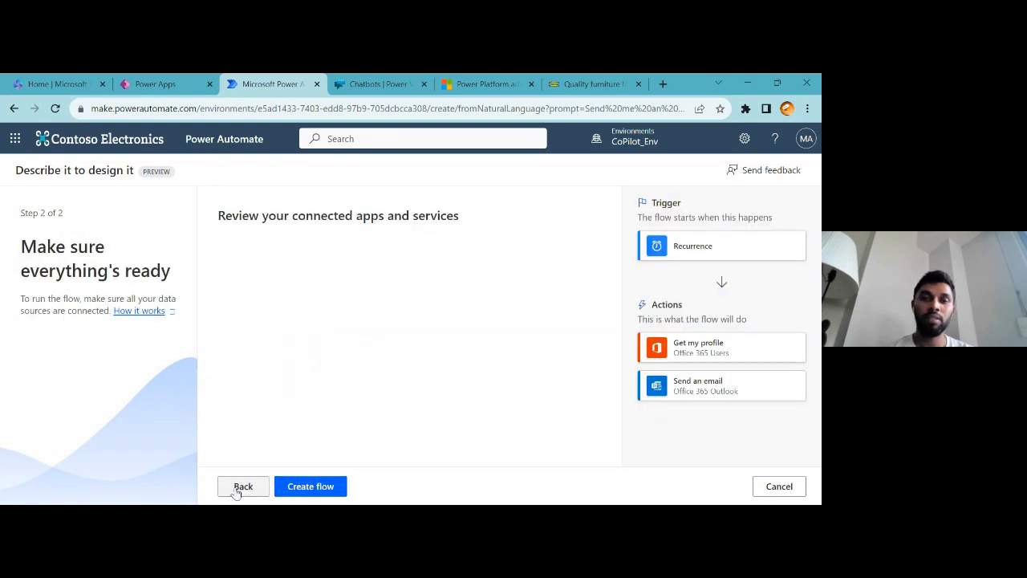
pyautogui.click(313, 488)
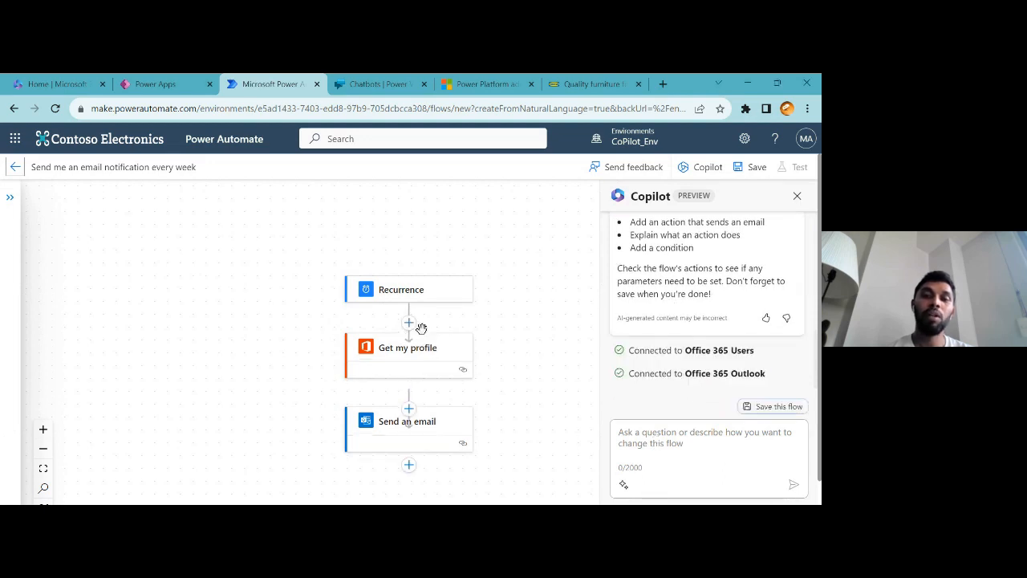
# Examine the generated flow and its Copilot setup notes, then return to the Power Apps tab
pyautogui.scroll(2, 447, 414)
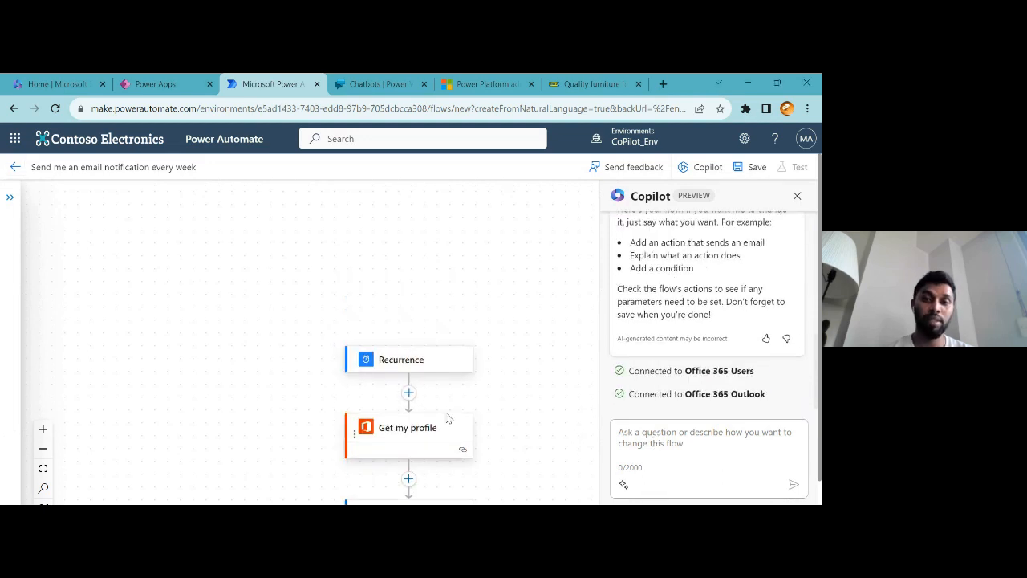
pyautogui.click(701, 442)
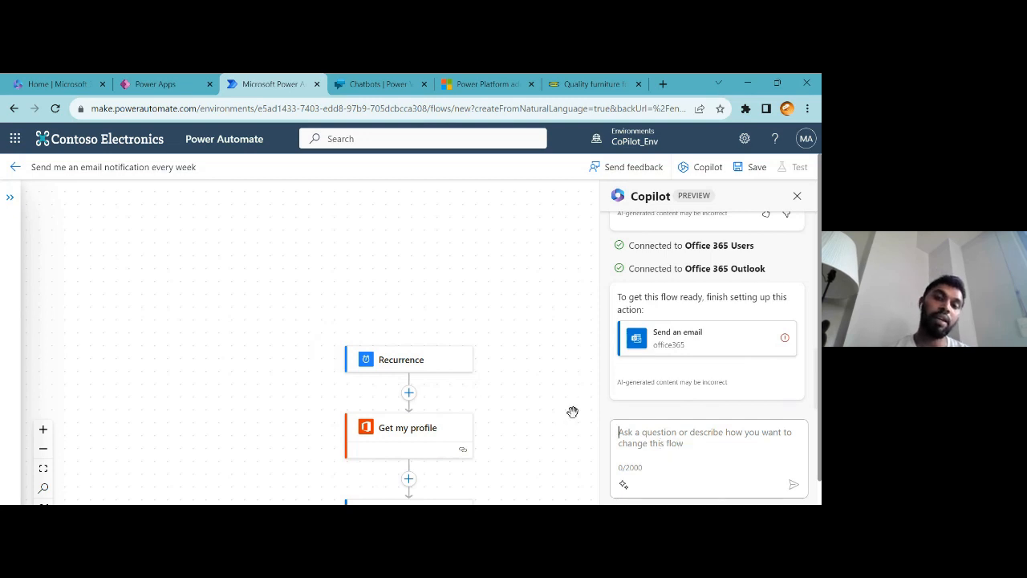
pyautogui.scroll(-5, 573, 411)
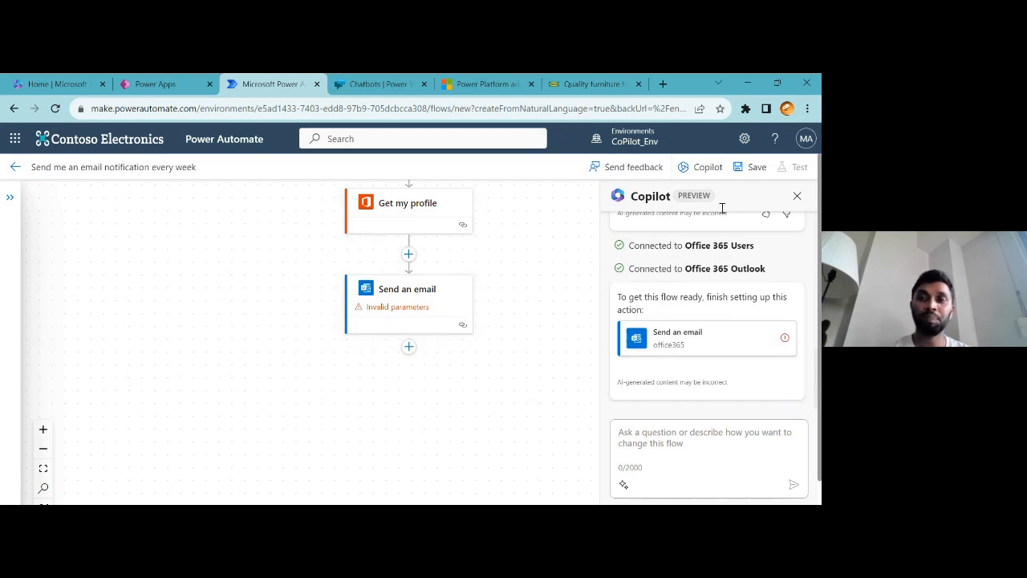
pyautogui.click(150, 85)
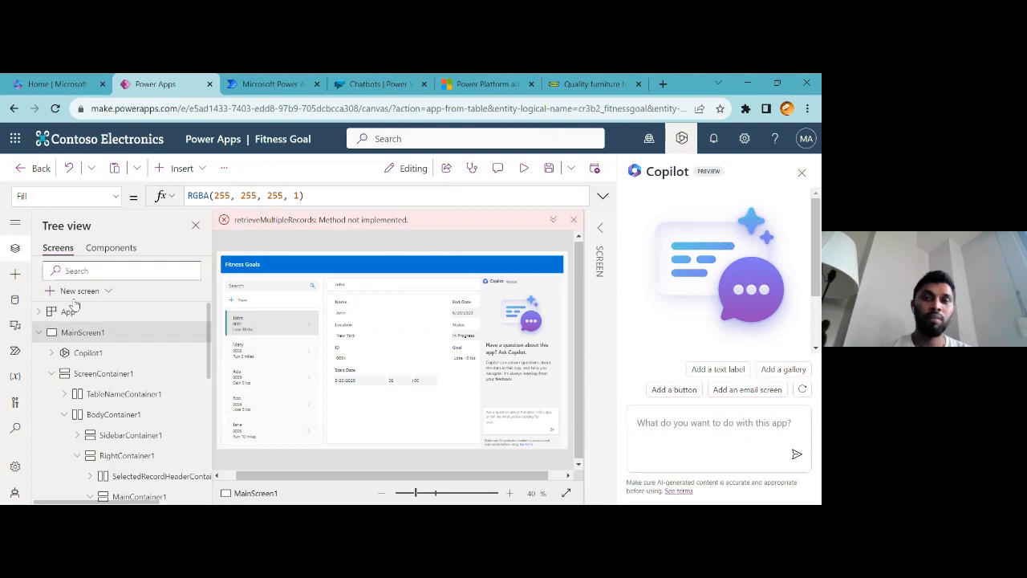